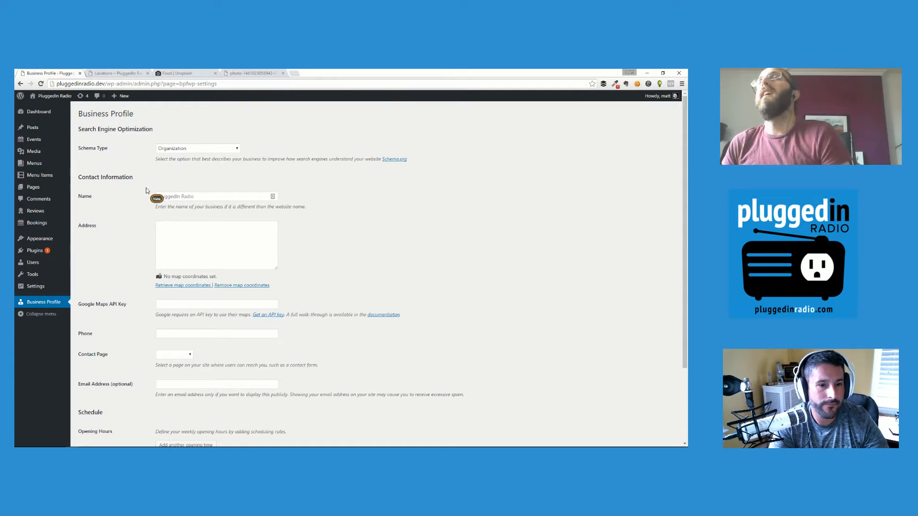
Open the Schema Type dropdown and scroll through the business category options.
click(198, 151)
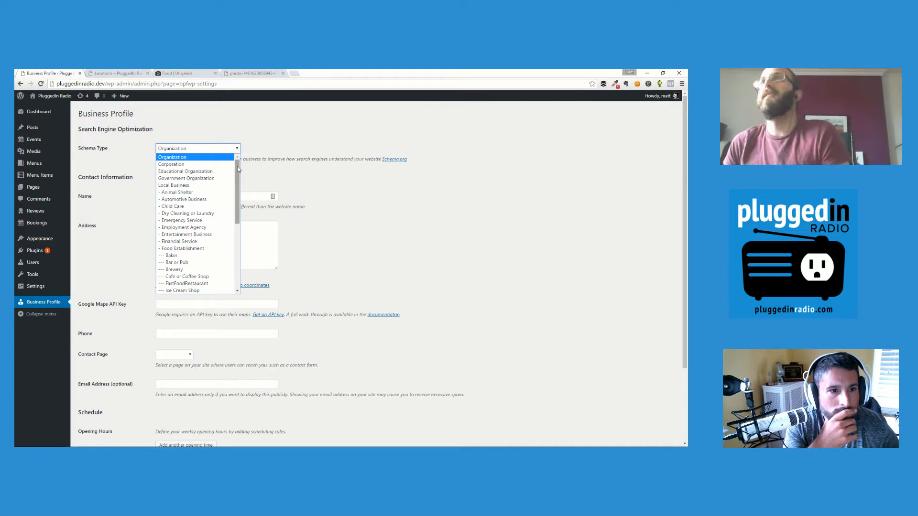
drag(238, 169, 248, 246)
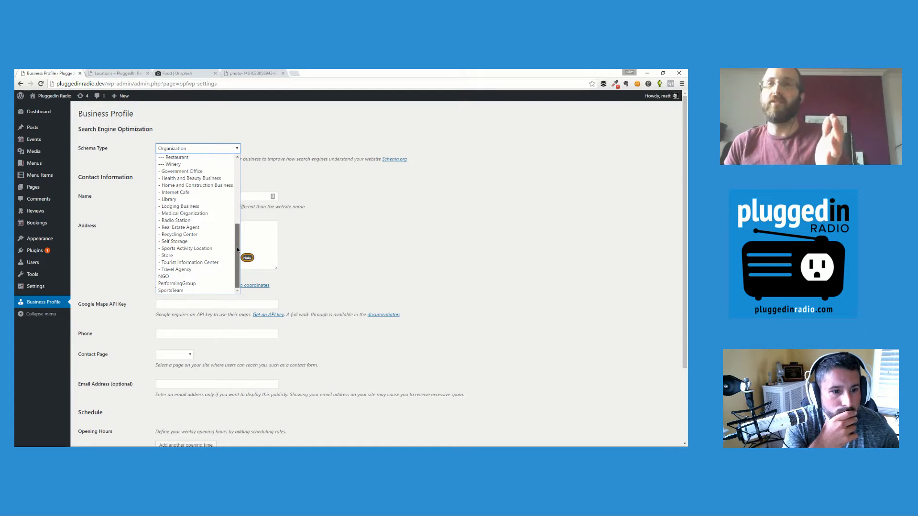
drag(238, 248, 238, 161)
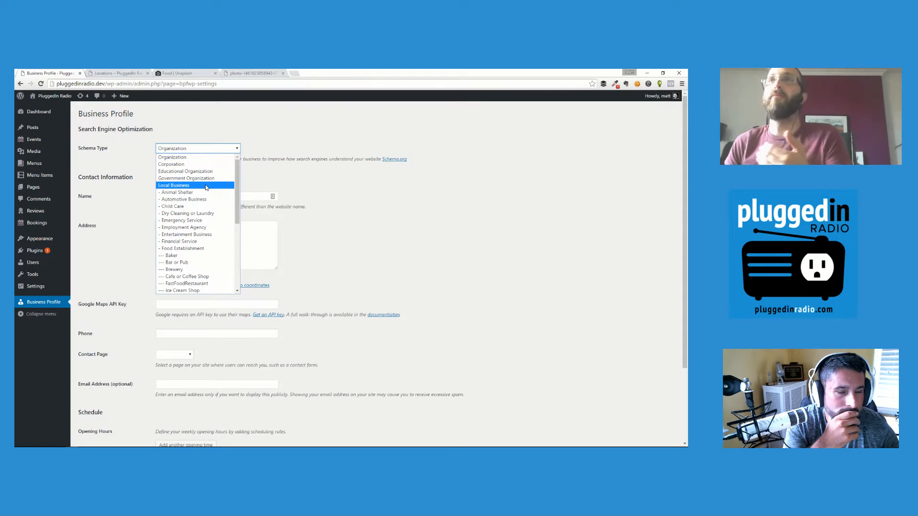
mouse_move(237, 171)
mouse_down()
mouse_move(240, 248)
mouse_move(237, 176)
mouse_up()
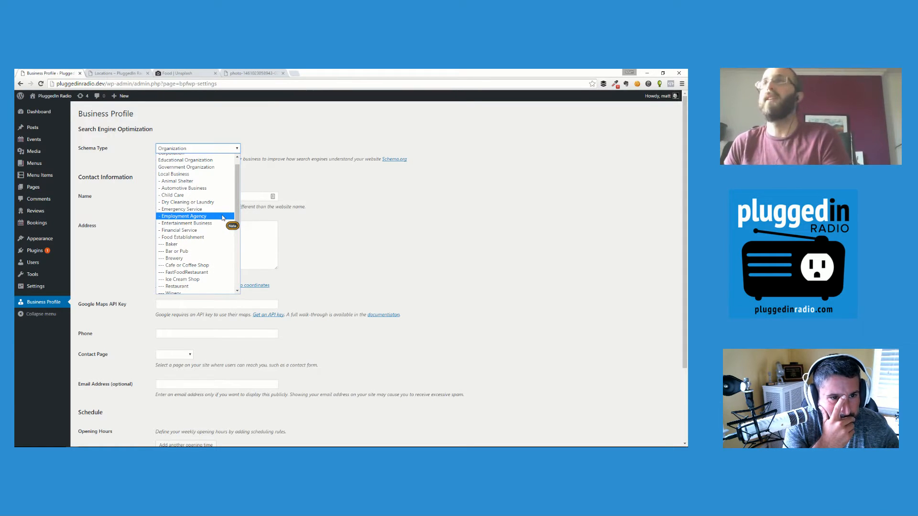
scroll(221, 219, down, 5)
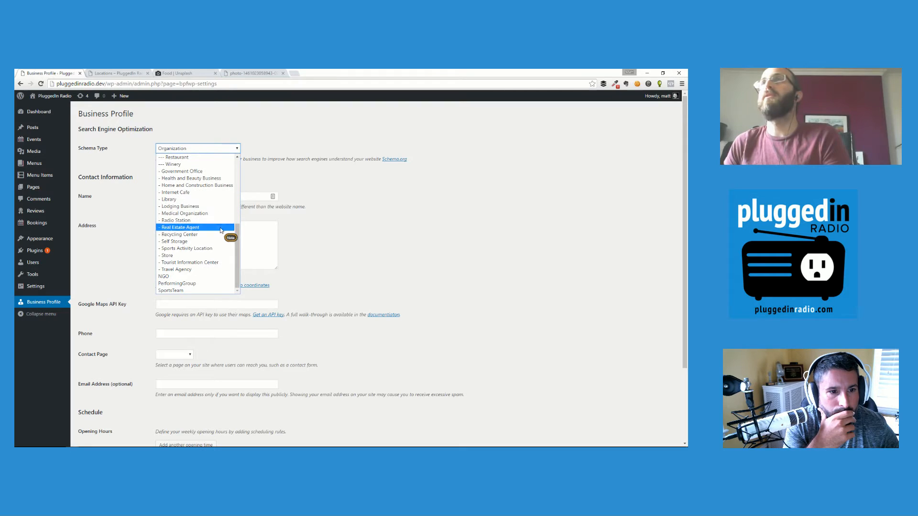
Pick '--- Restaurant' as the schema type.
click(183, 165)
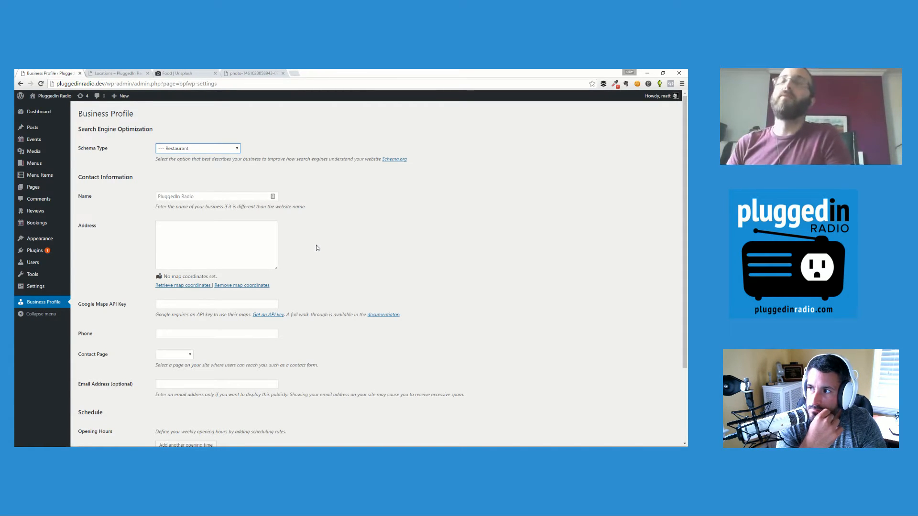
Enter 'PluggedIn Radio - The Restaurant' as the business name, correcting a typo.
click(235, 193)
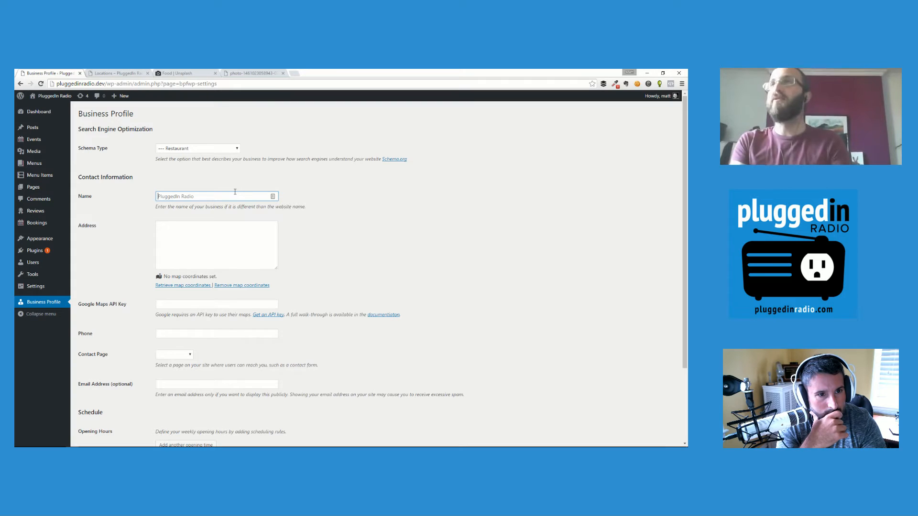
text(P)
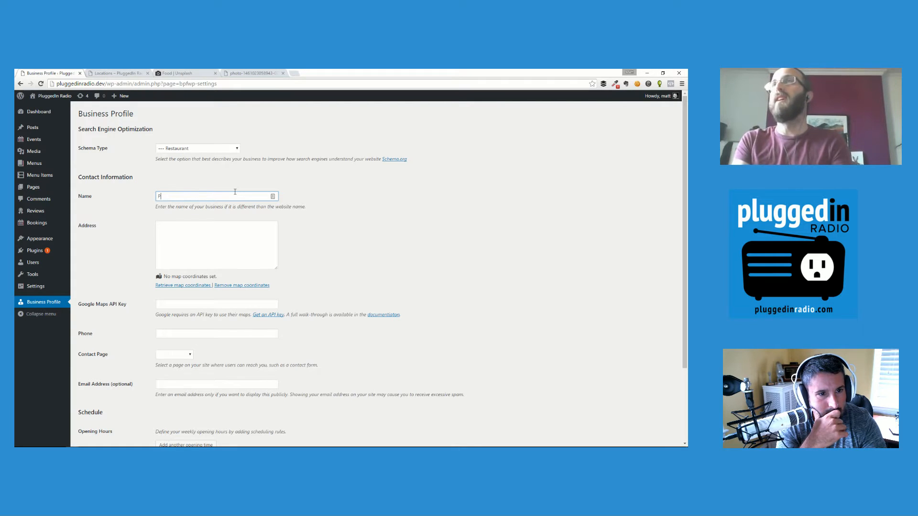
text(luggedIn Raido)
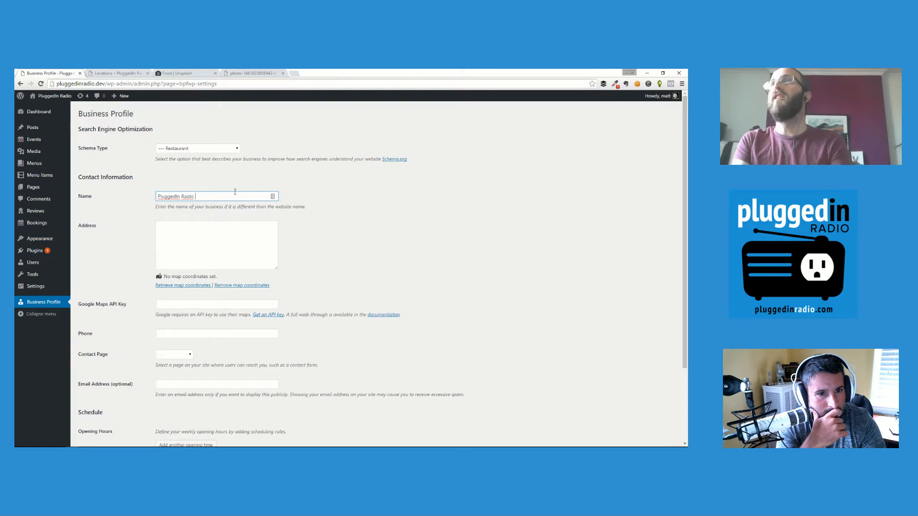
key(BackSpace)
key(BackSpace)
key(BackSpace)
key(BackSpace)
text(dio - T)
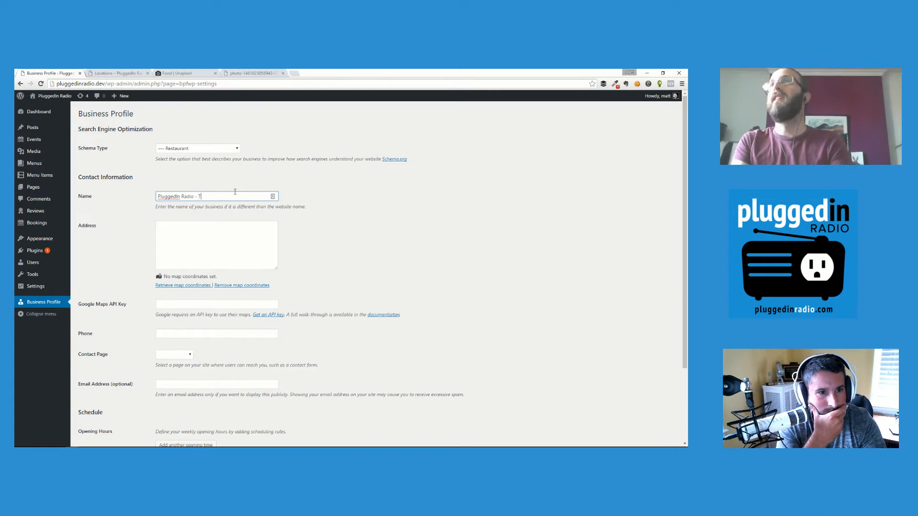
text(he Restaurant)
key(Tab)
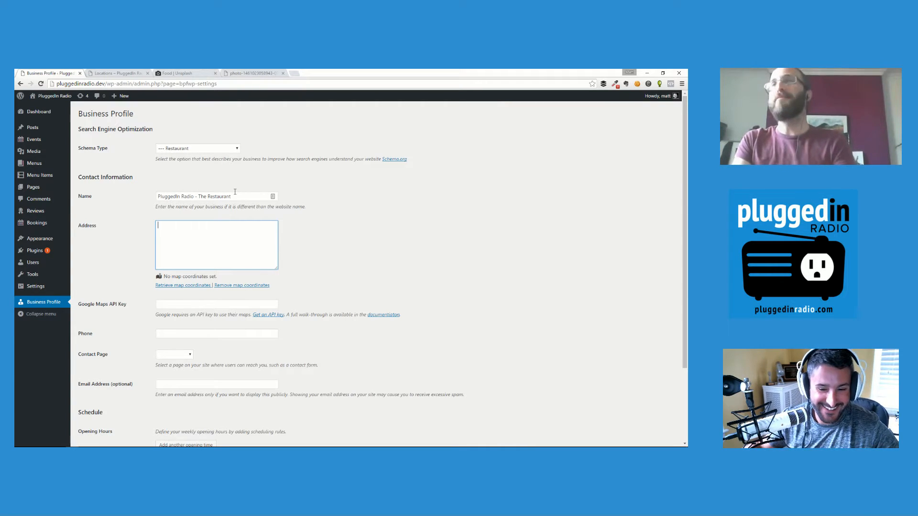
Enter the street address and apply map coordinates from the first matching result.
text(123 Anywhere)
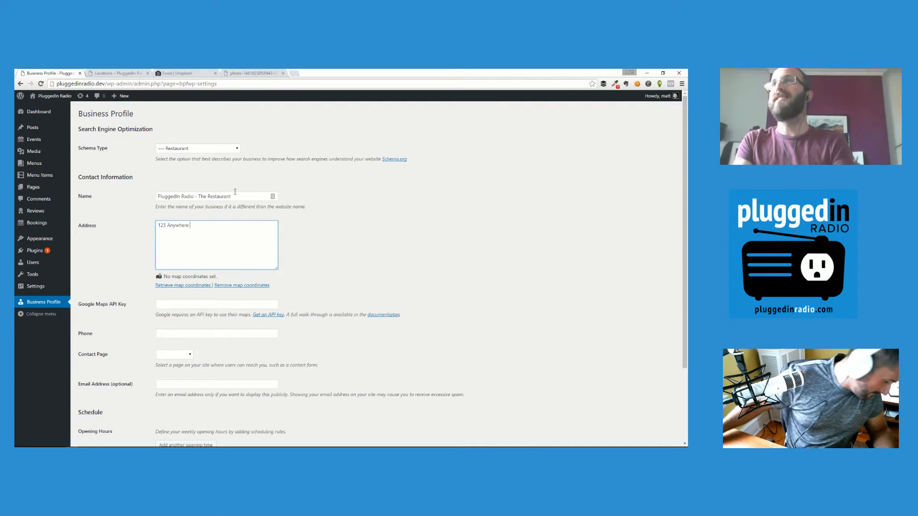
text( Street)
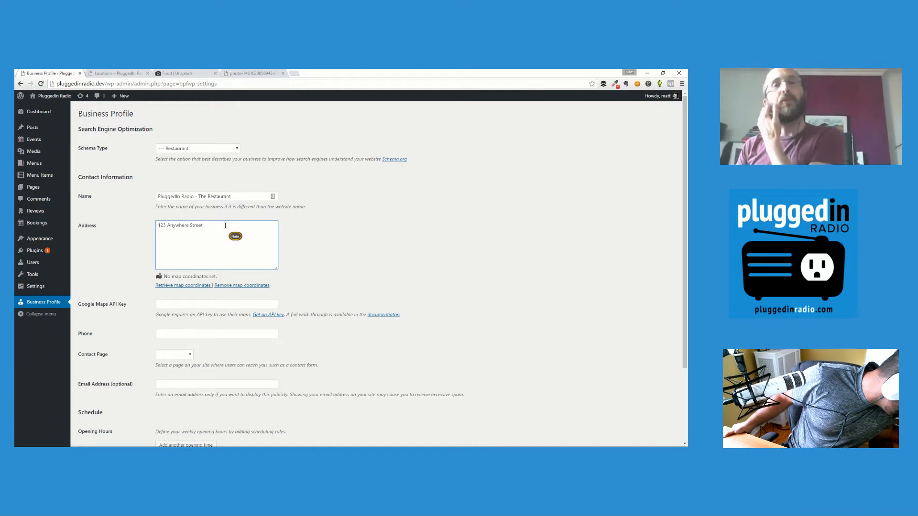
click(206, 287)
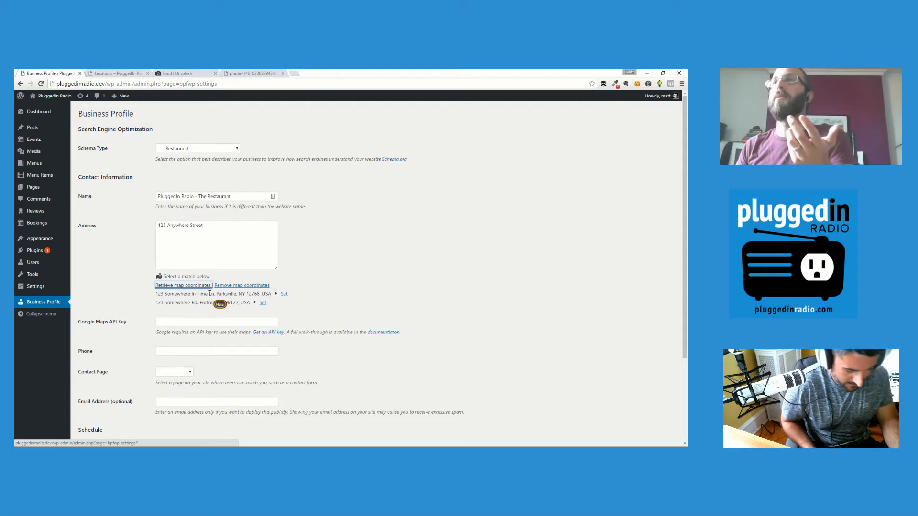
click(284, 296)
click(216, 248)
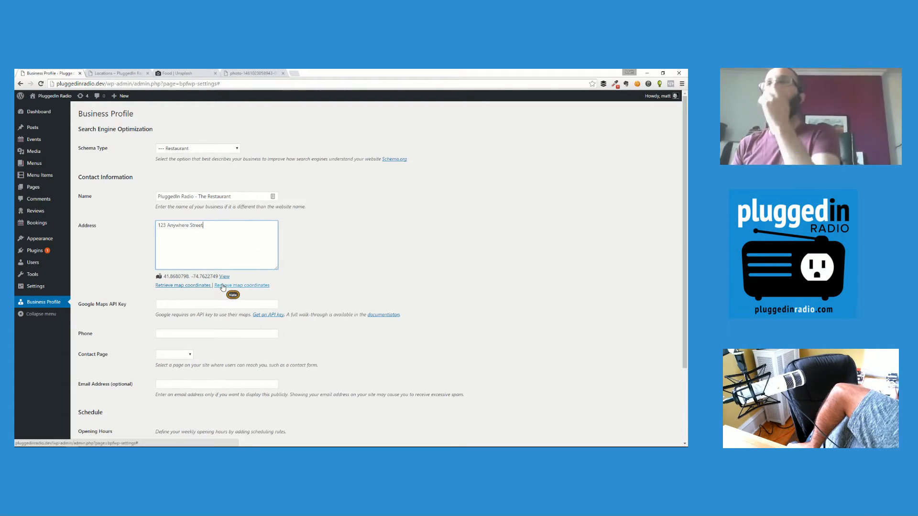
click(207, 285)
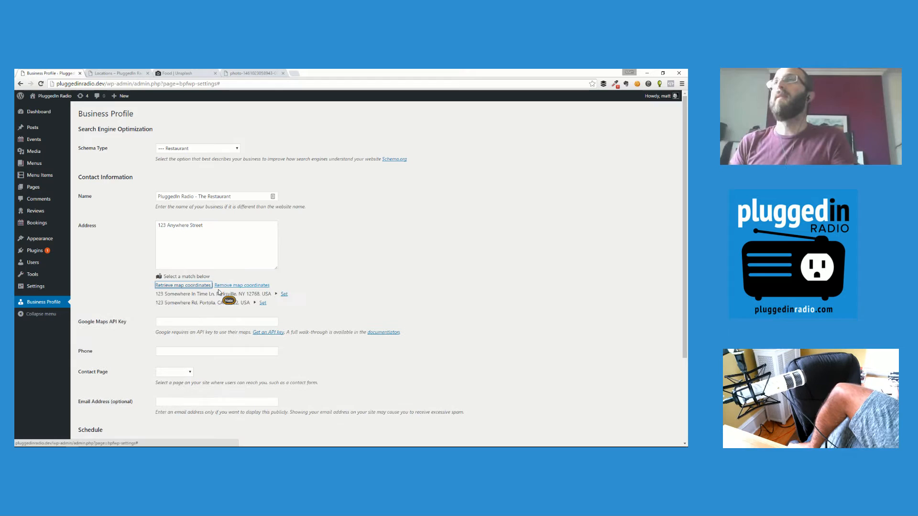
click(284, 295)
click(239, 248)
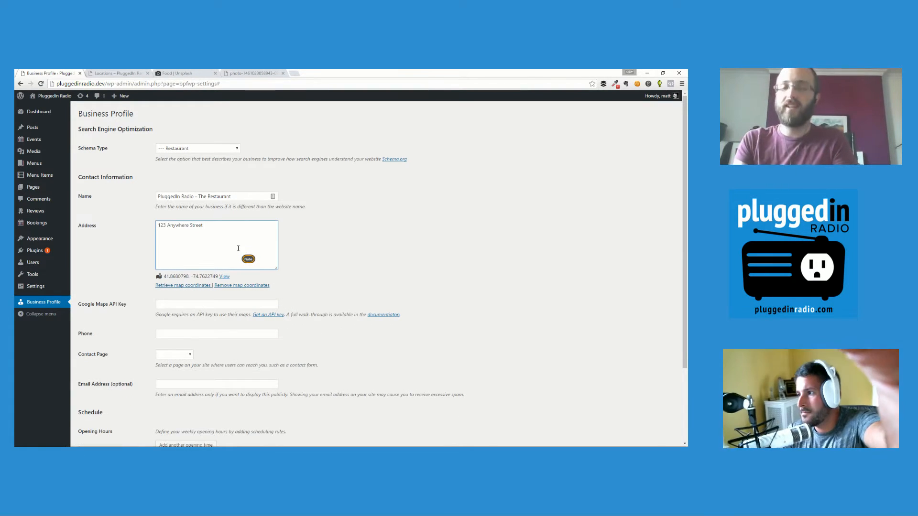
Add the town and state as a second address line.
key(Return)
text(Parksville, NY)
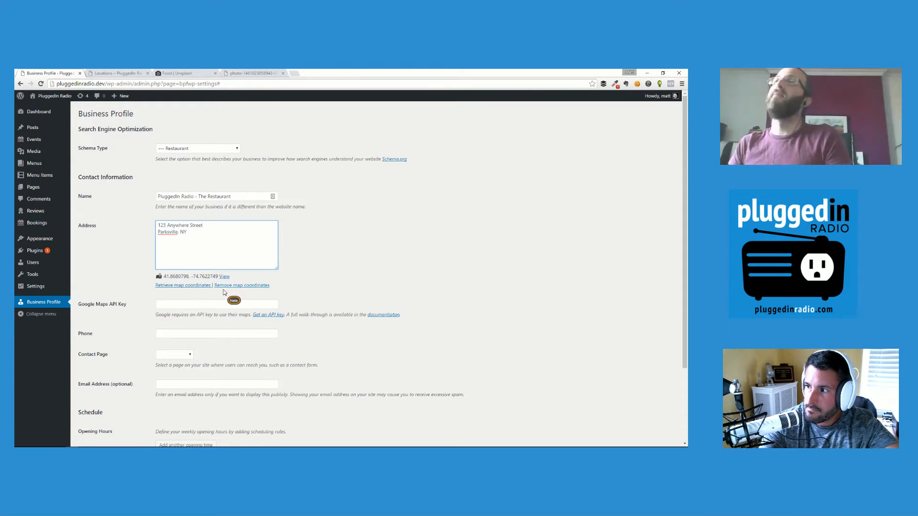
click(200, 303)
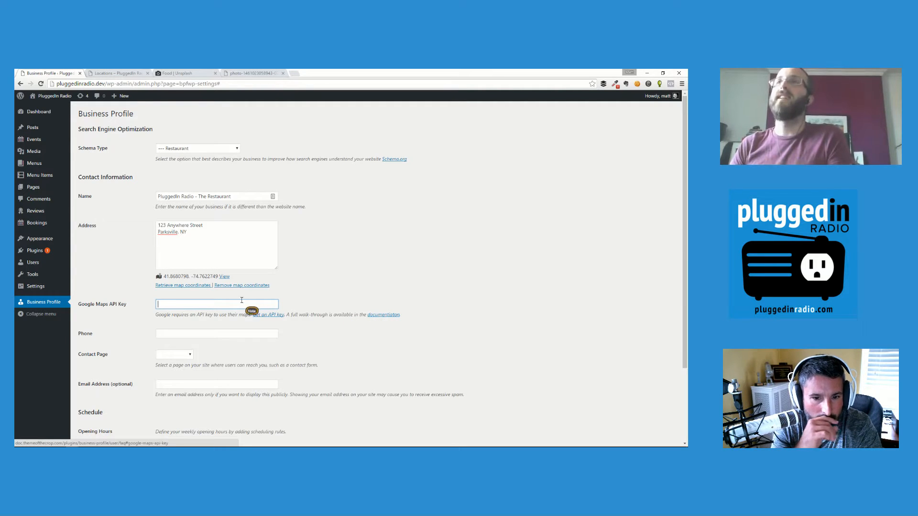
Fill in the business phone number and its contact e-mail address.
click(184, 334)
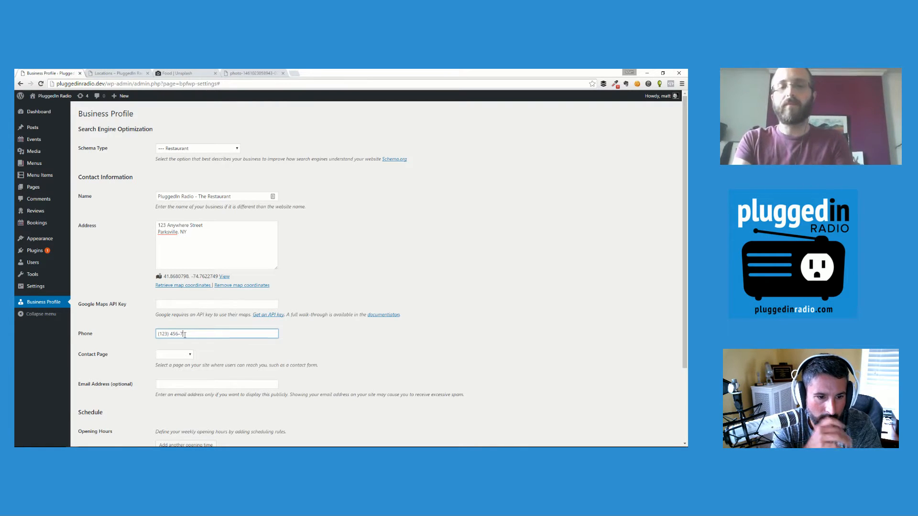
key(Tab)
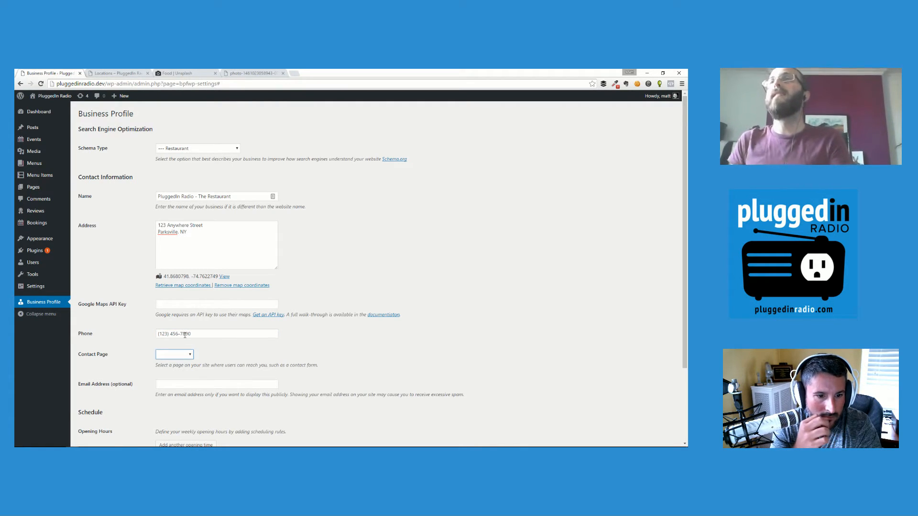
key(Tab)
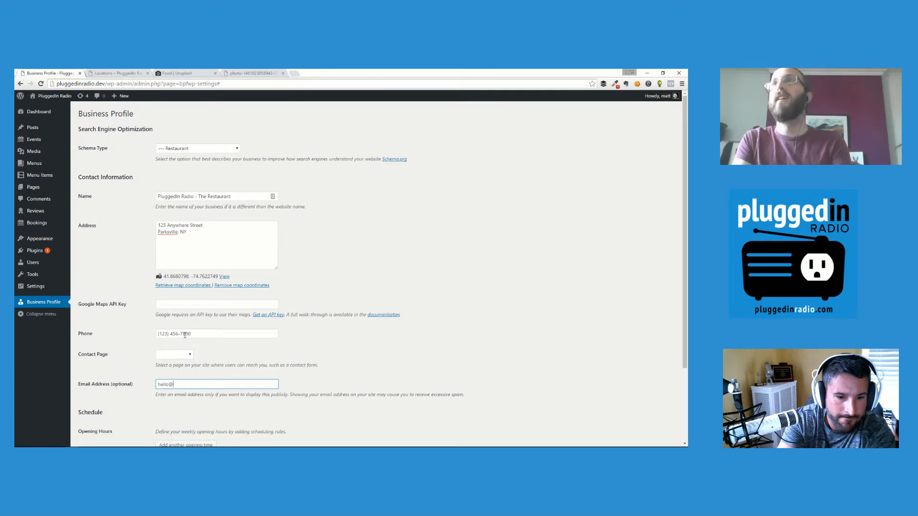
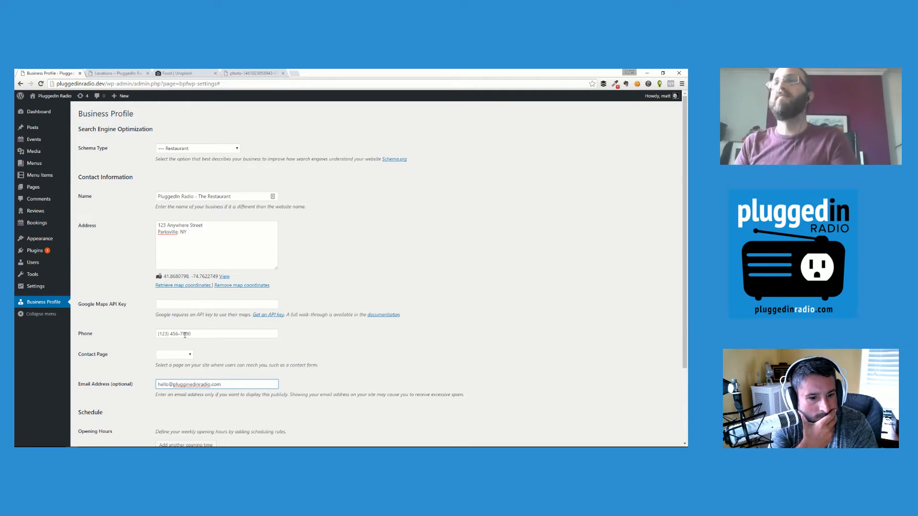
scroll(184, 335, down, 3)
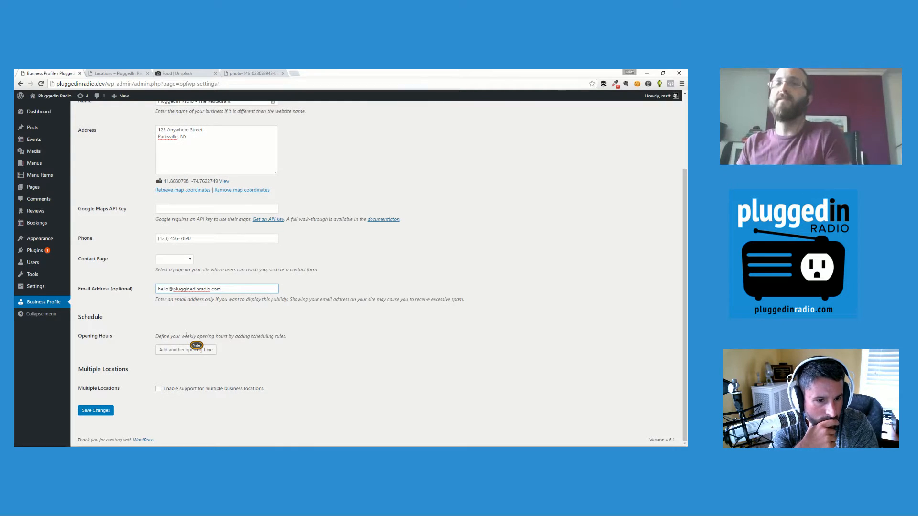
Add an opening-hours rule for Monday–Friday, 12:00 PM to 9:00 PM.
click(173, 355)
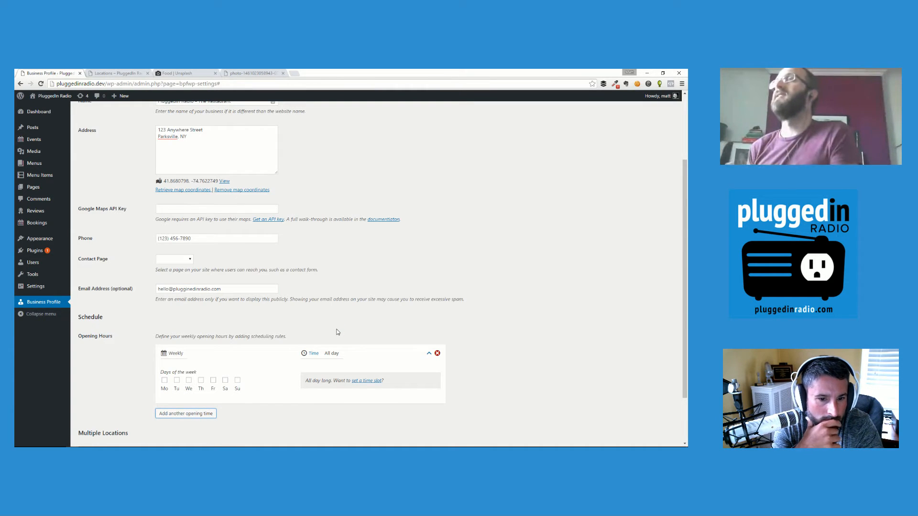
scroll(294, 341, down, 2)
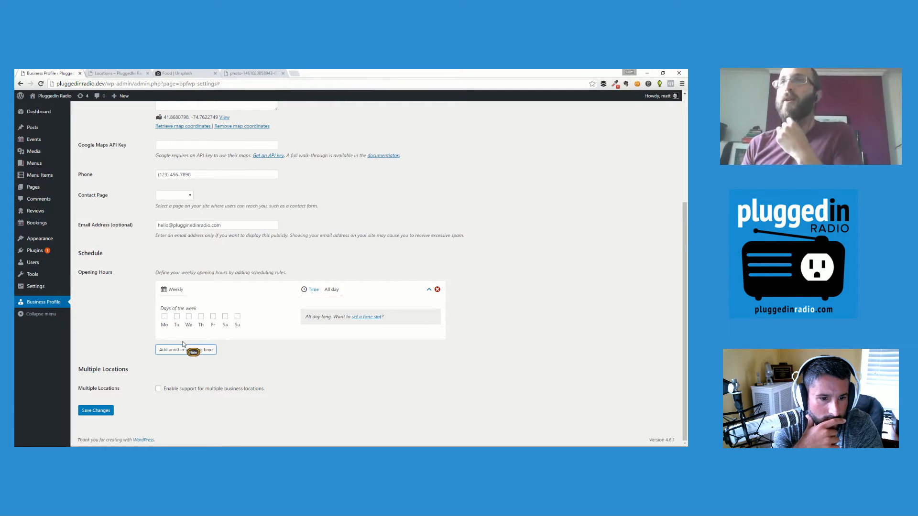
click(168, 329)
click(177, 329)
click(190, 329)
click(203, 330)
click(213, 329)
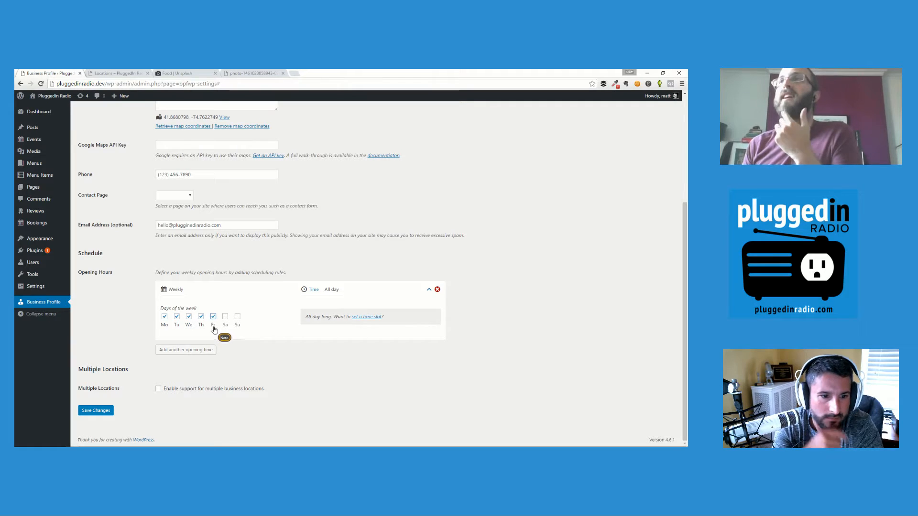
click(358, 317)
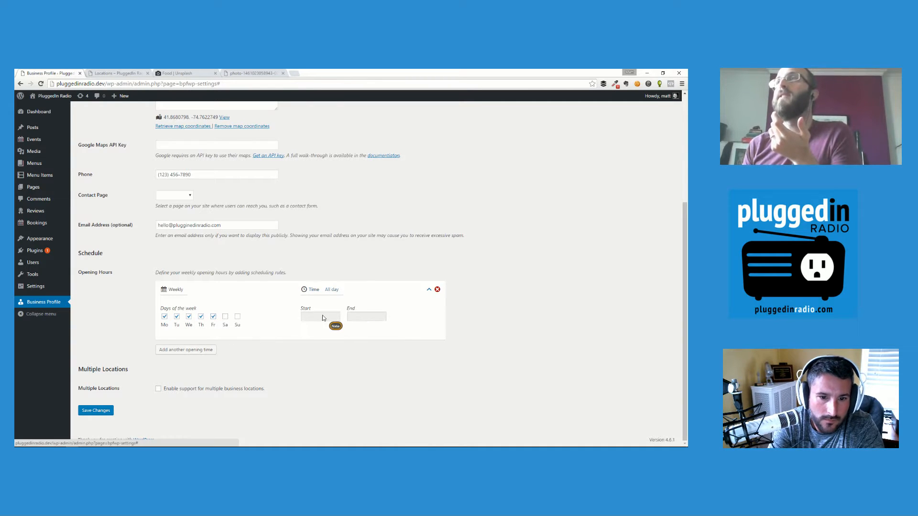
click(311, 318)
scroll(315, 325, down, 10)
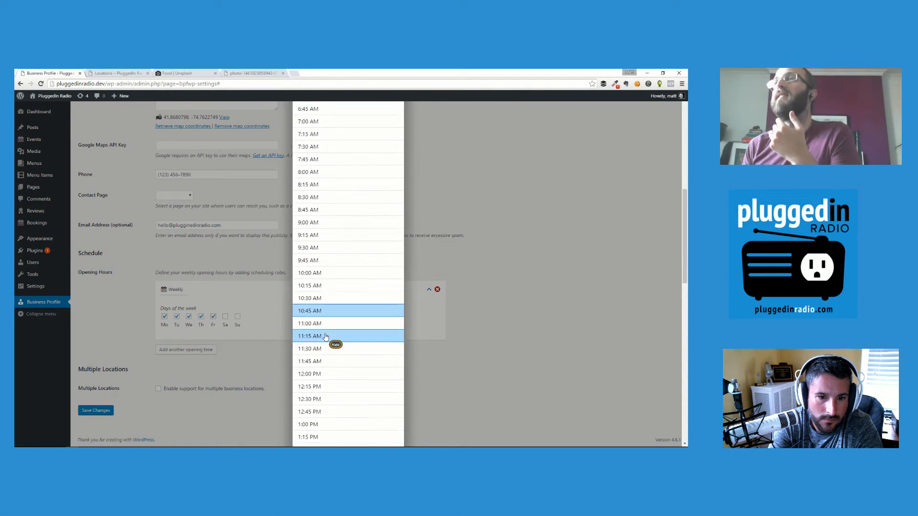
scroll(325, 339, up, 1)
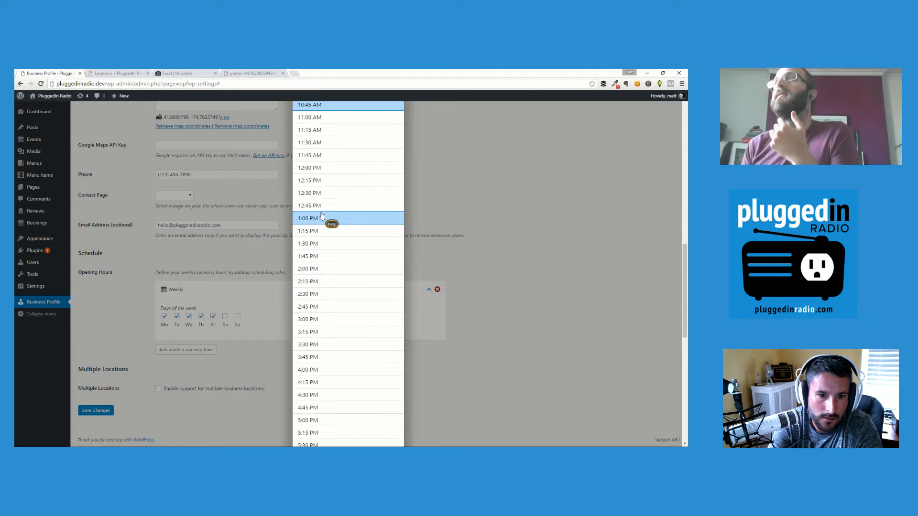
click(309, 171)
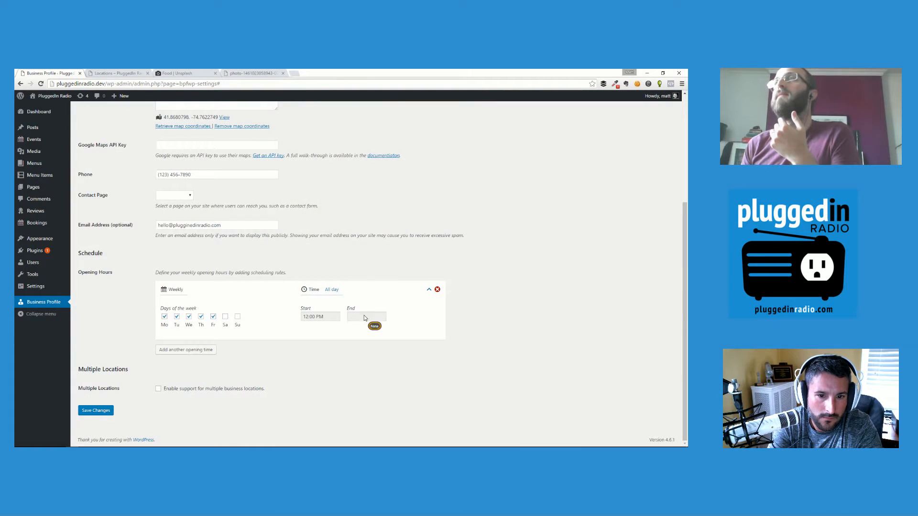
click(363, 315)
scroll(352, 324, up, 2)
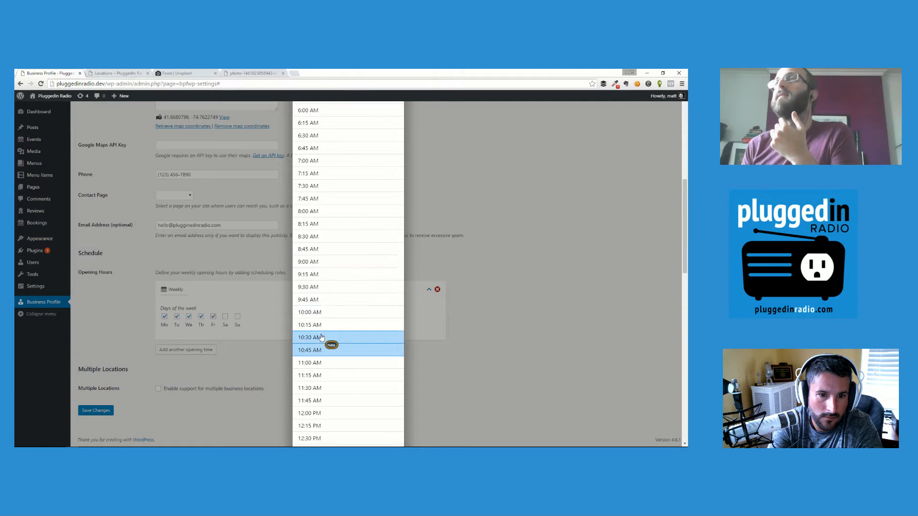
scroll(321, 339, down, 12)
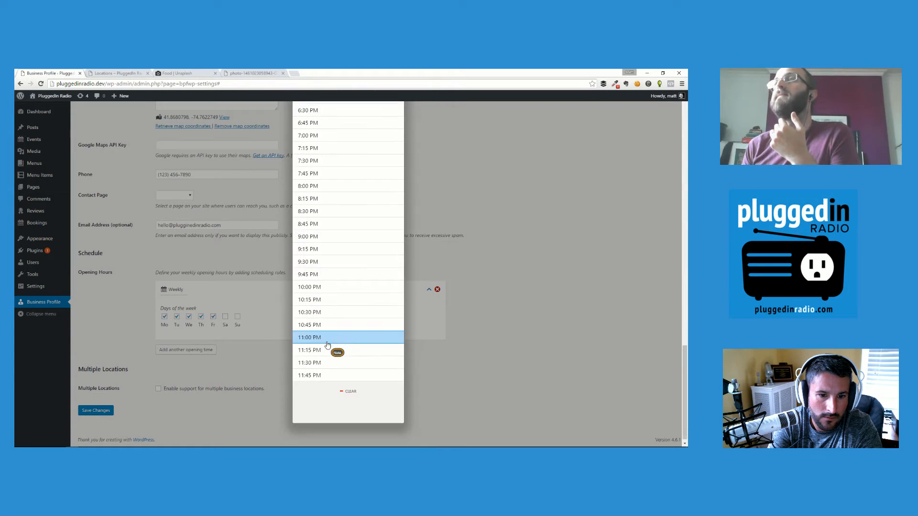
scroll(328, 344, up, 1)
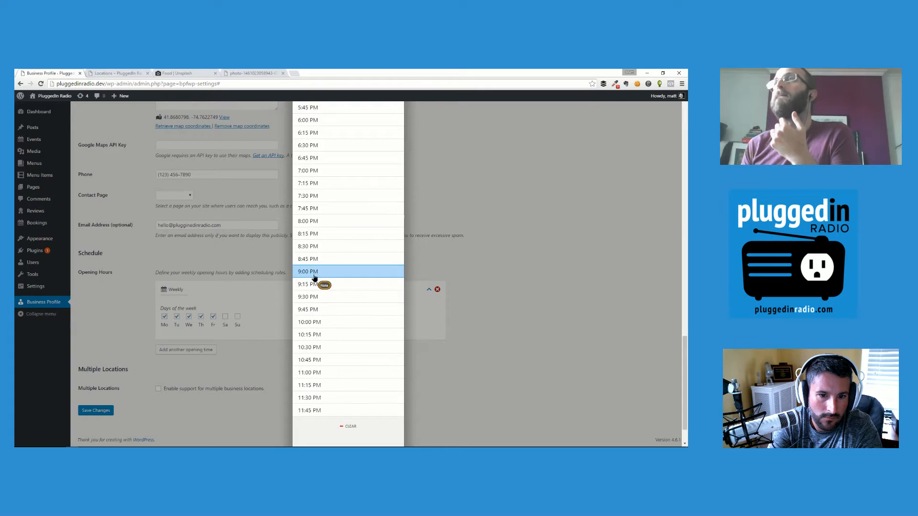
click(313, 274)
Add a second rule for Saturday, 12:00 PM to 11:00 PM.
click(206, 349)
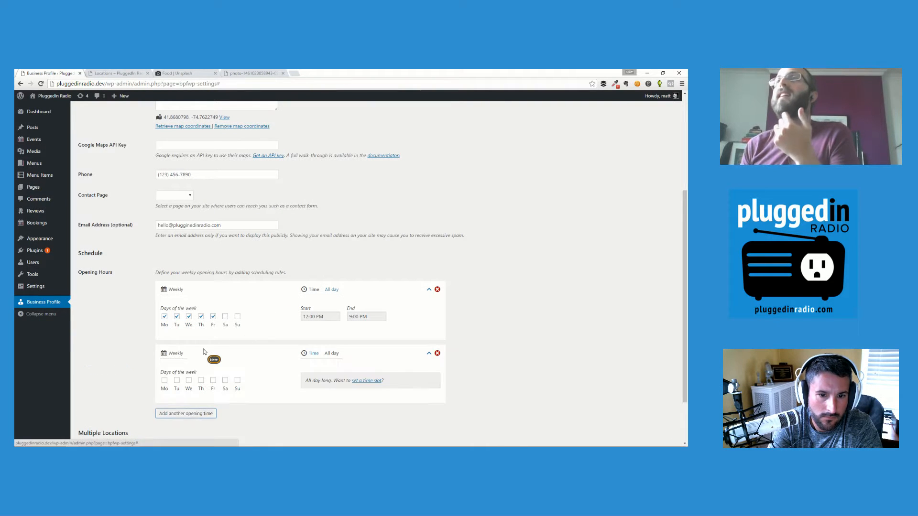
click(225, 389)
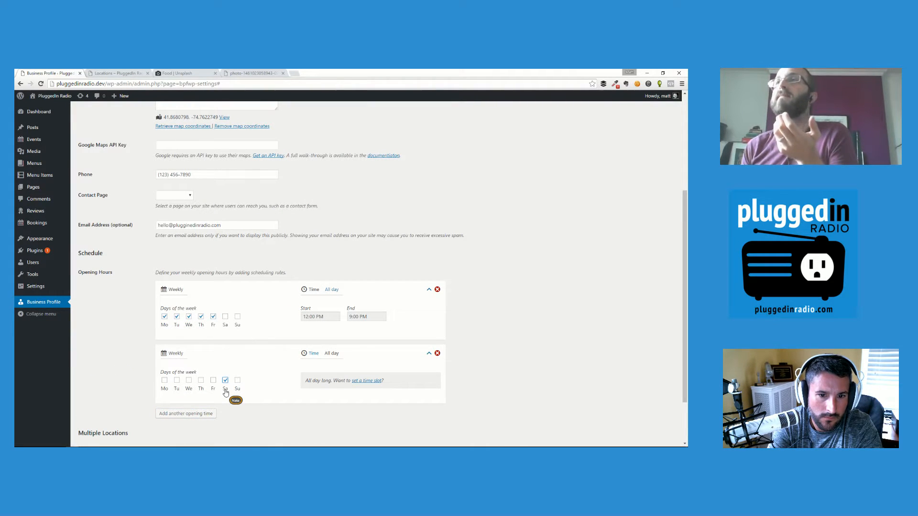
click(367, 381)
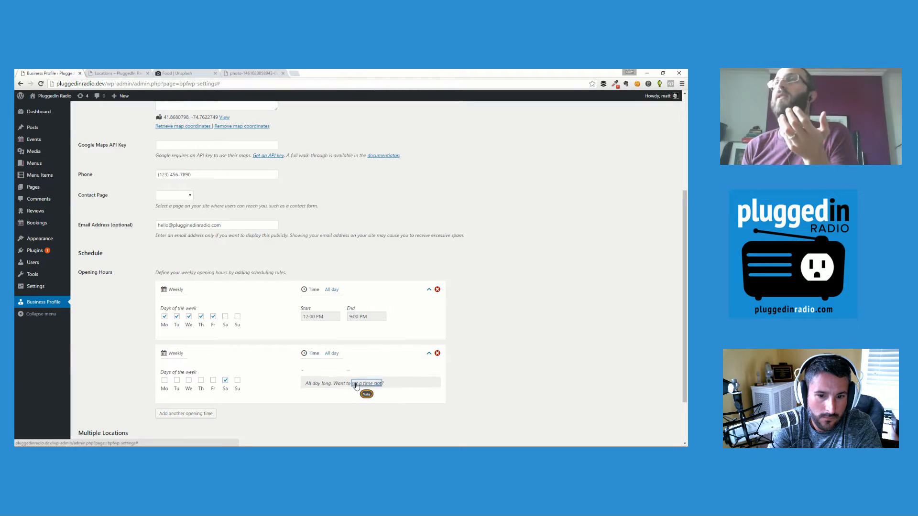
click(323, 381)
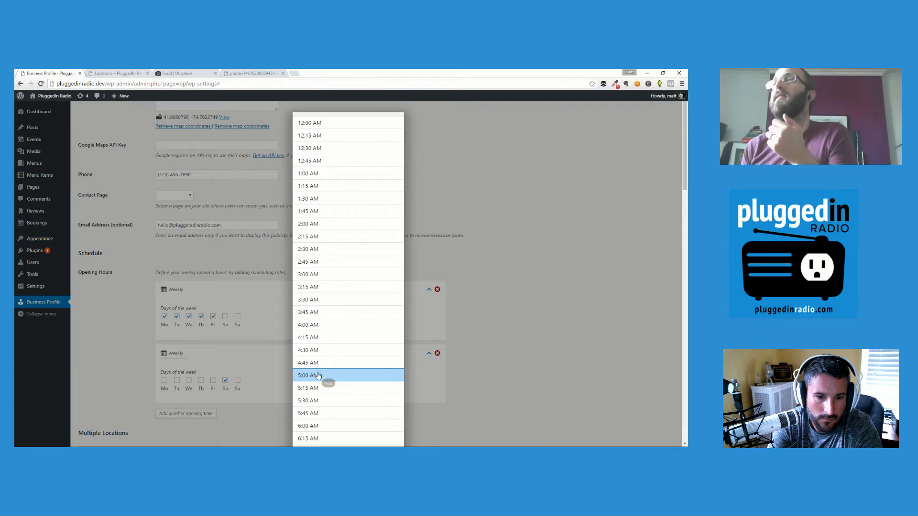
scroll(327, 371, up, 2)
scroll(326, 371, down, 3)
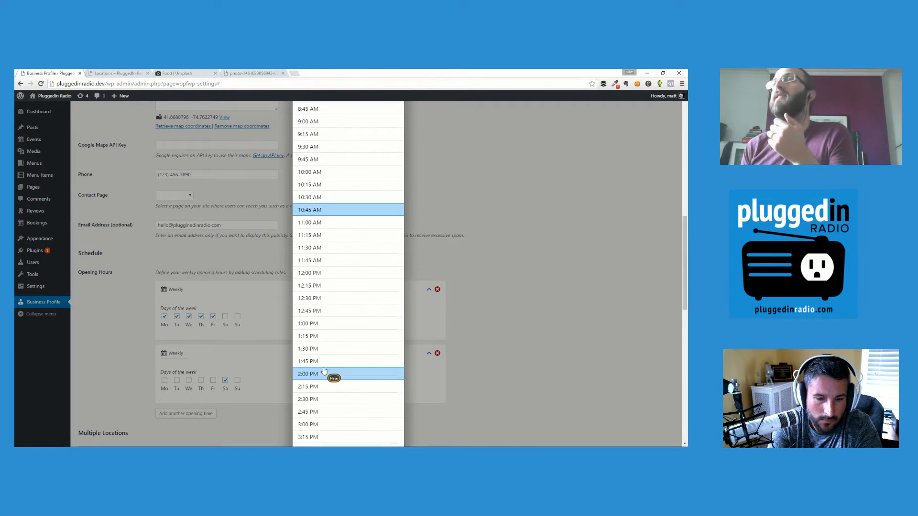
click(313, 276)
scroll(328, 317, down, 2)
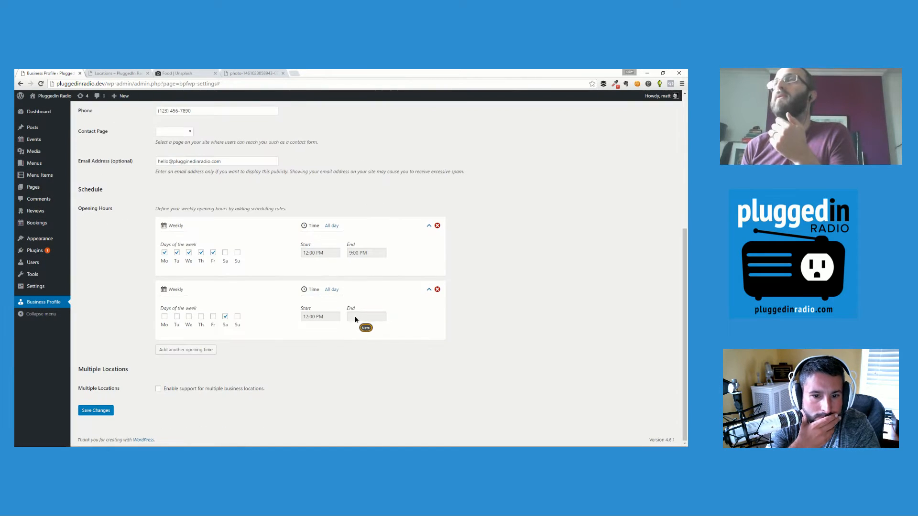
click(354, 319)
scroll(350, 326, down, 15)
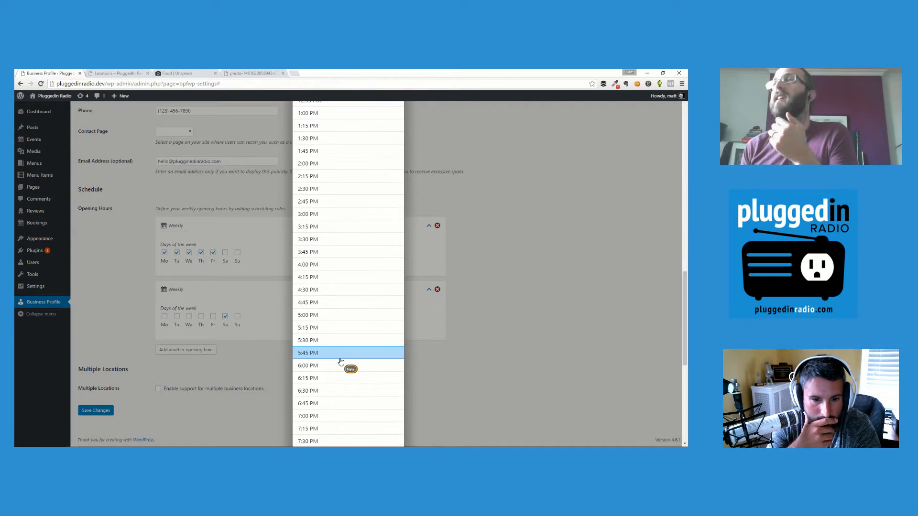
scroll(340, 362, down, 4)
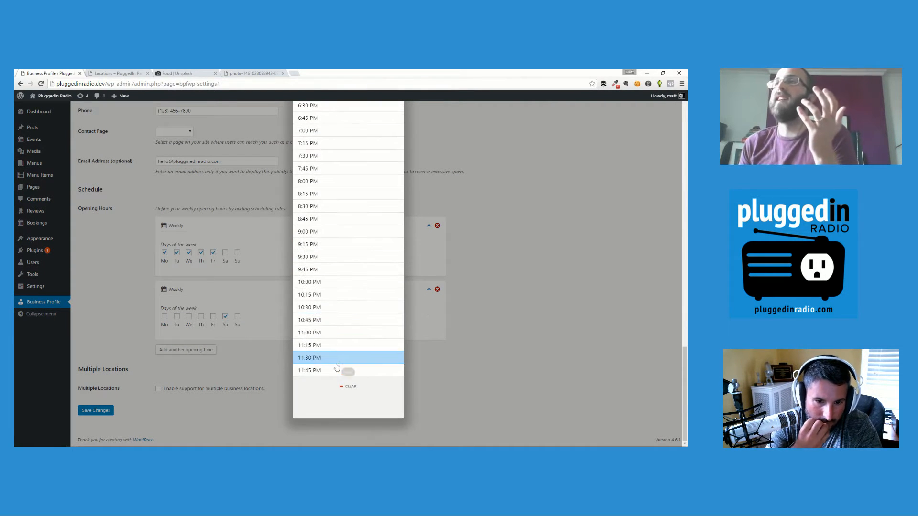
click(327, 333)
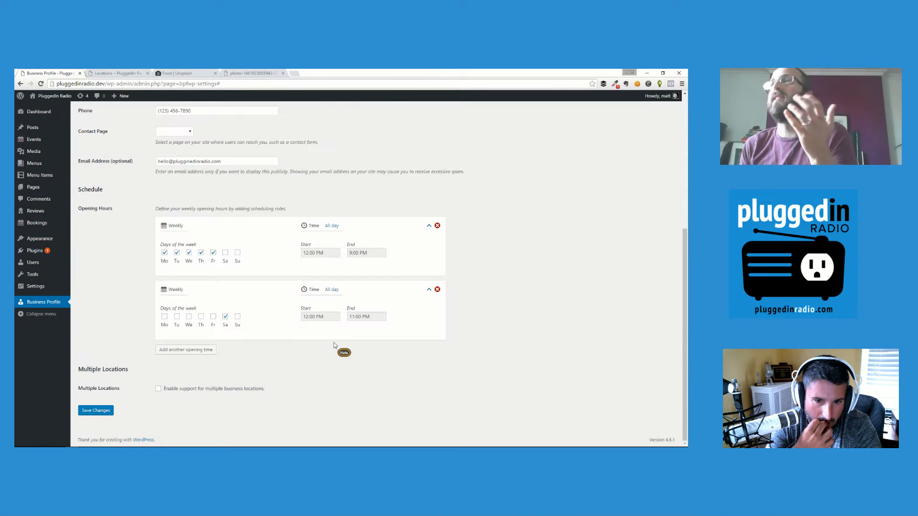
Collapse both hours rules into summaries and save the Business Profile settings.
click(429, 290)
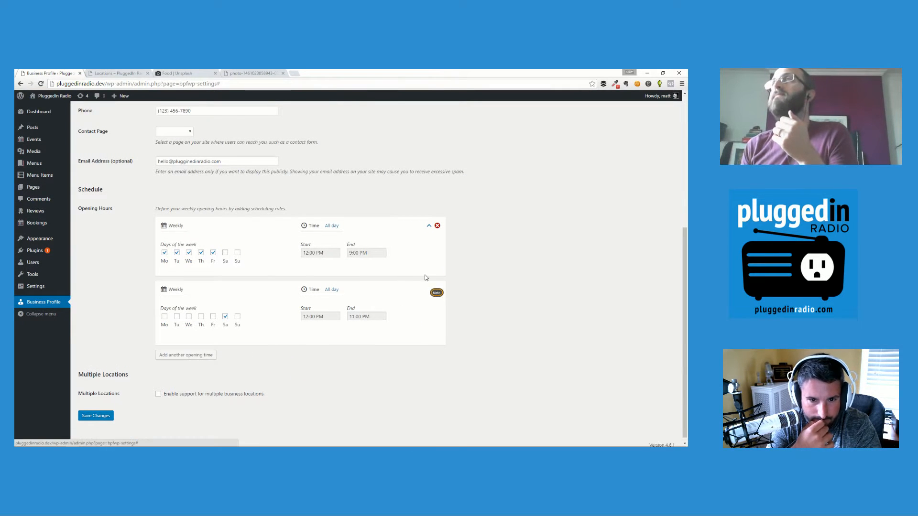
click(429, 267)
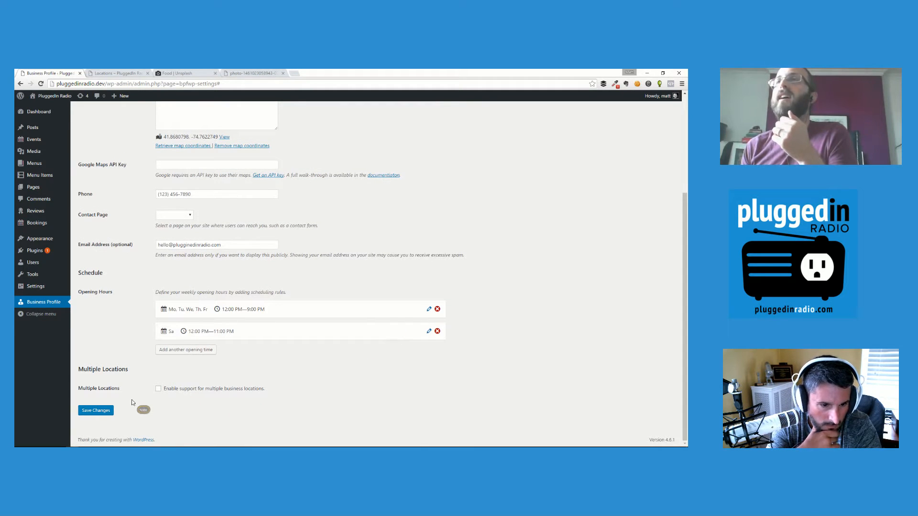
click(105, 412)
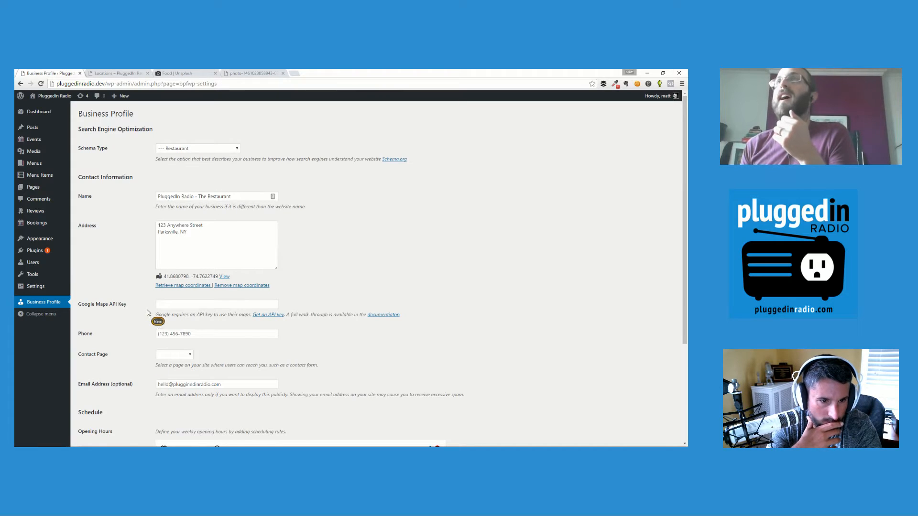
Create a new page titled 'Contact Us' containing [contact-card] and publish it.
scroll(147, 316, down, 4)
scroll(148, 315, up, 4)
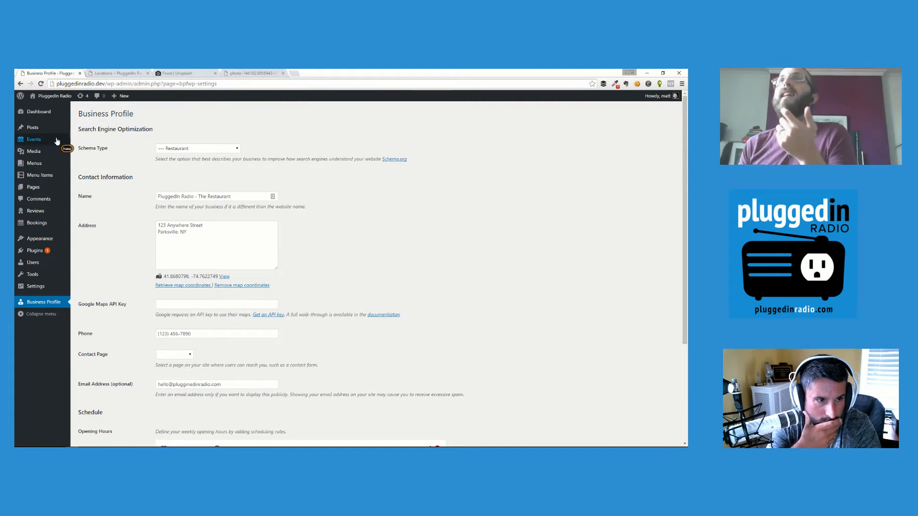
mouse_move(42, 190)
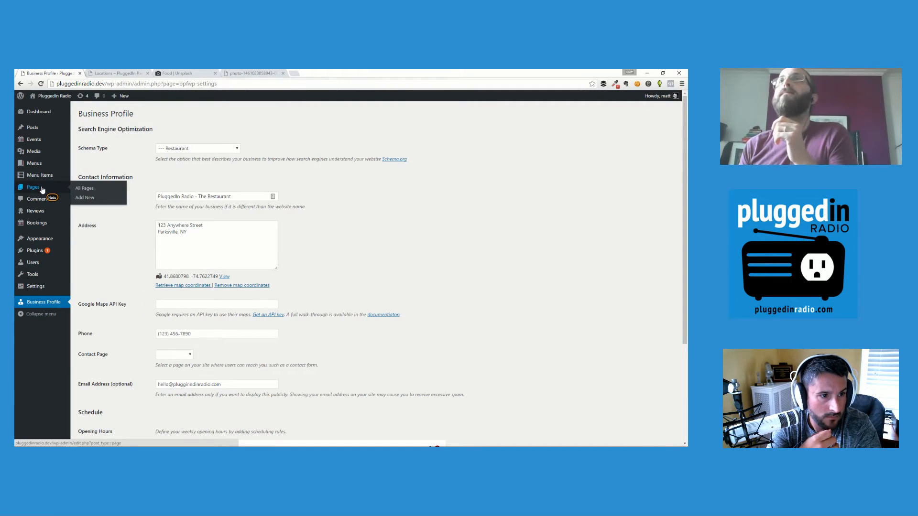
right_click(87, 200)
click(93, 204)
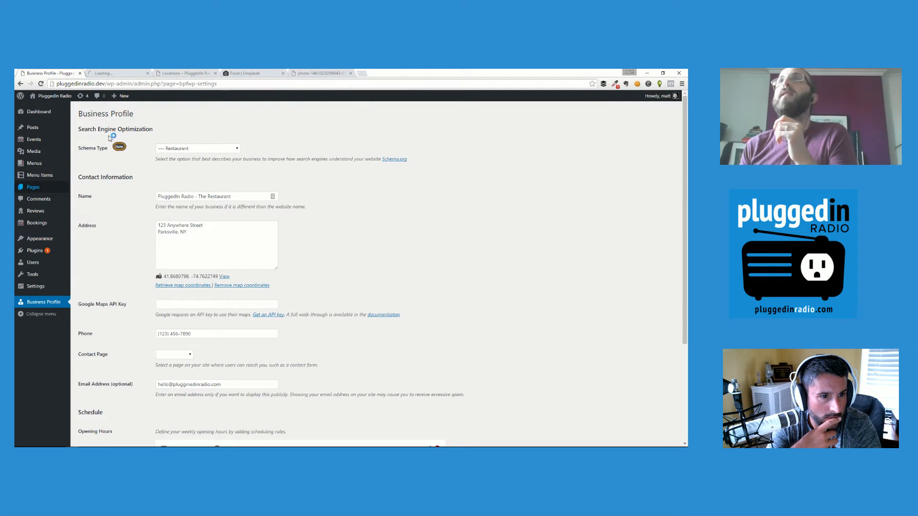
click(148, 73)
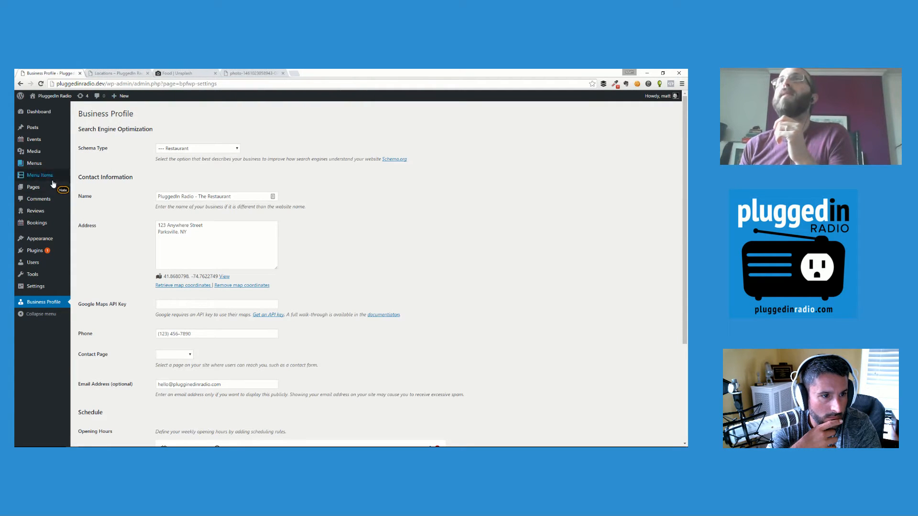
mouse_move(51, 192)
click(84, 198)
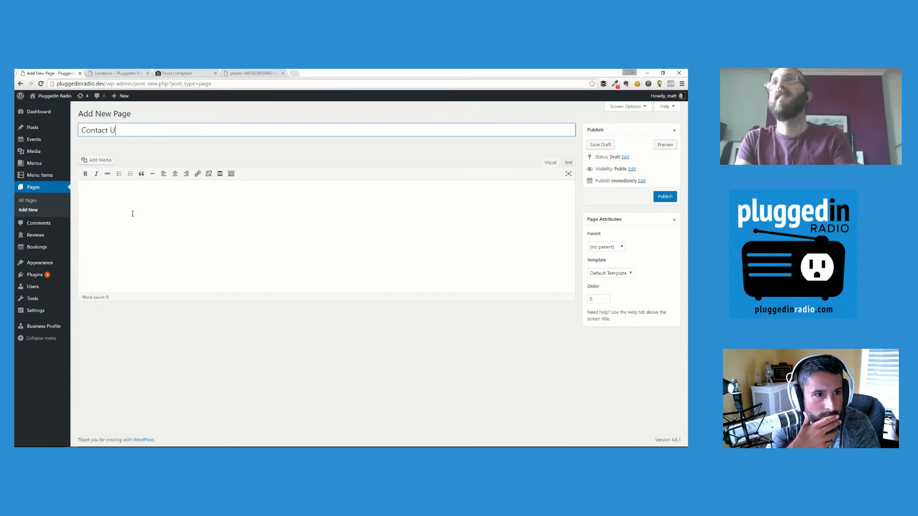
click(132, 213)
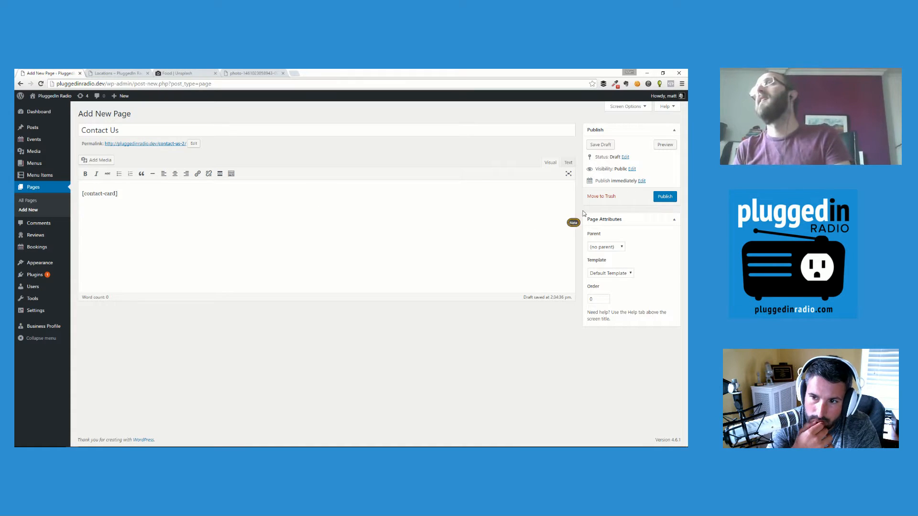
click(665, 197)
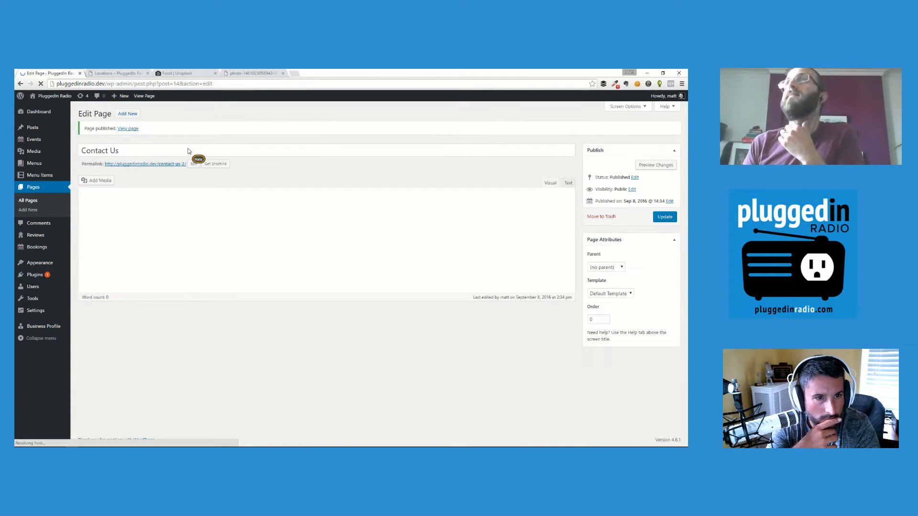
View the live Contact Us page and scroll through the contact card, hours and map error.
click(166, 163)
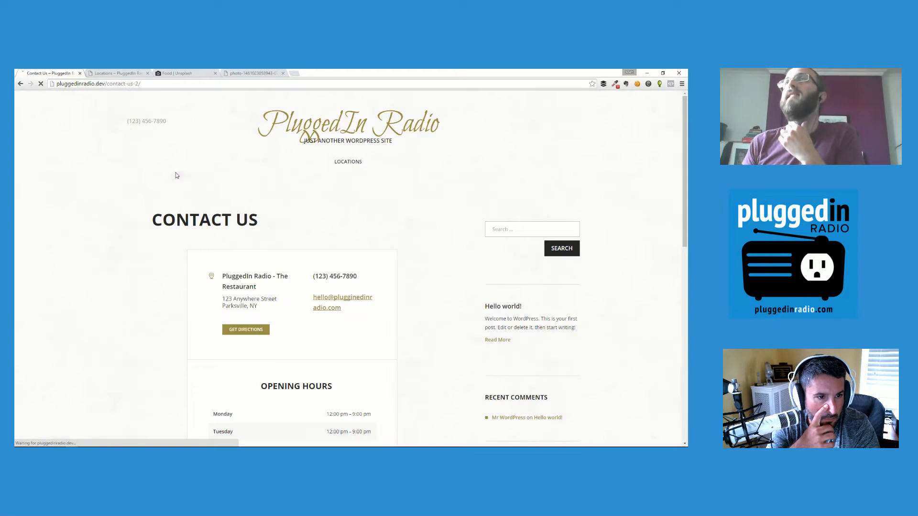
scroll(383, 242, down, 2)
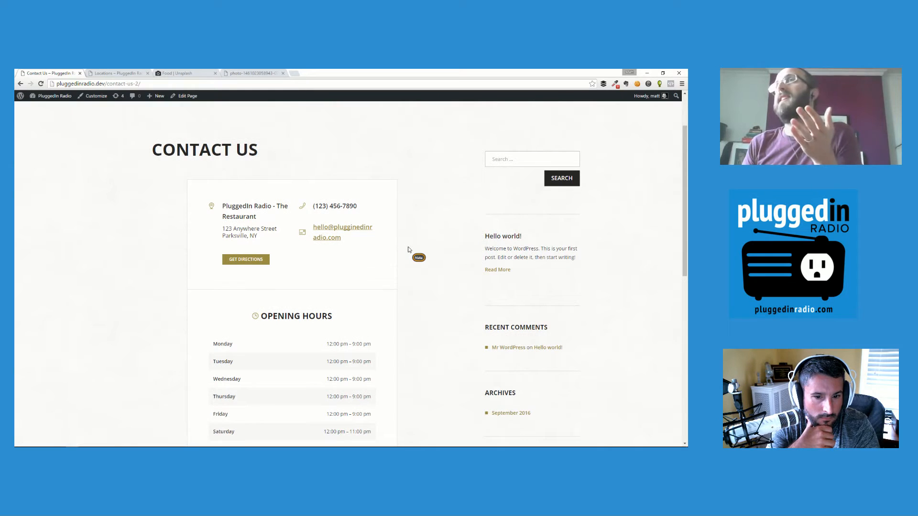
scroll(410, 251, down, 2)
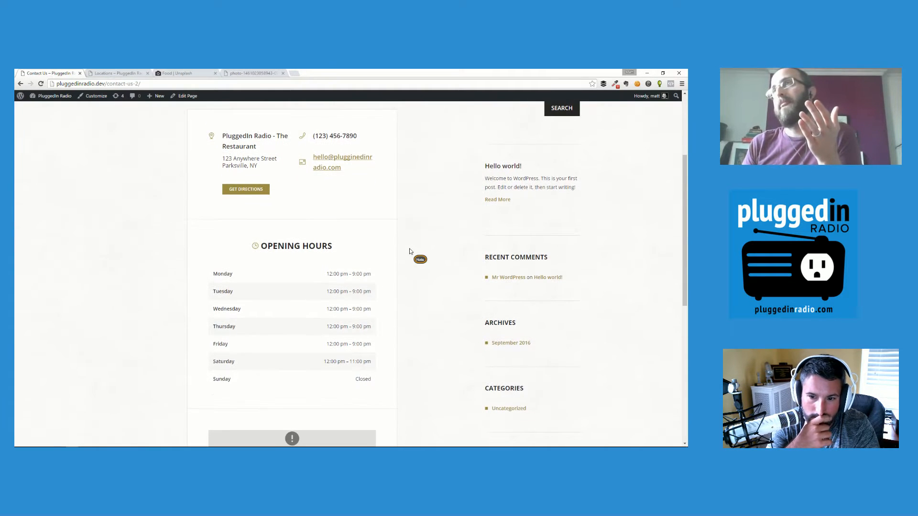
scroll(409, 251, down, 2)
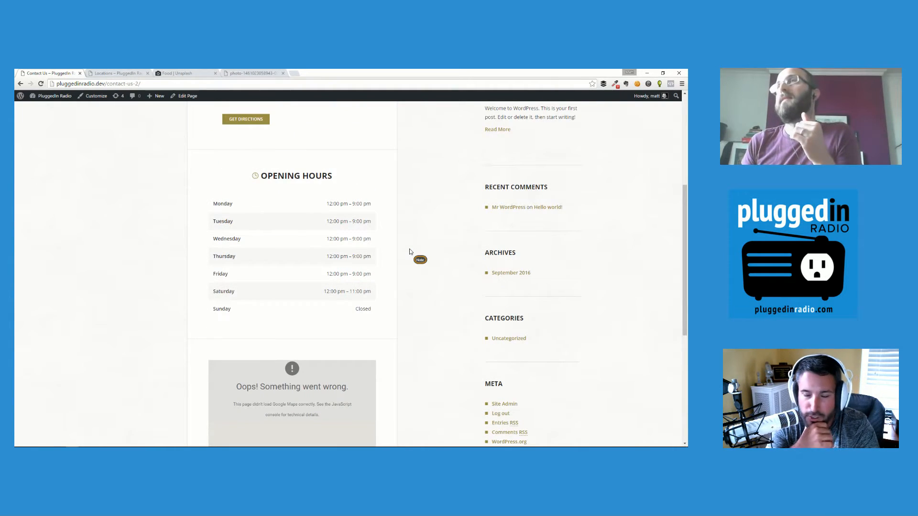
scroll(410, 252, down, 3)
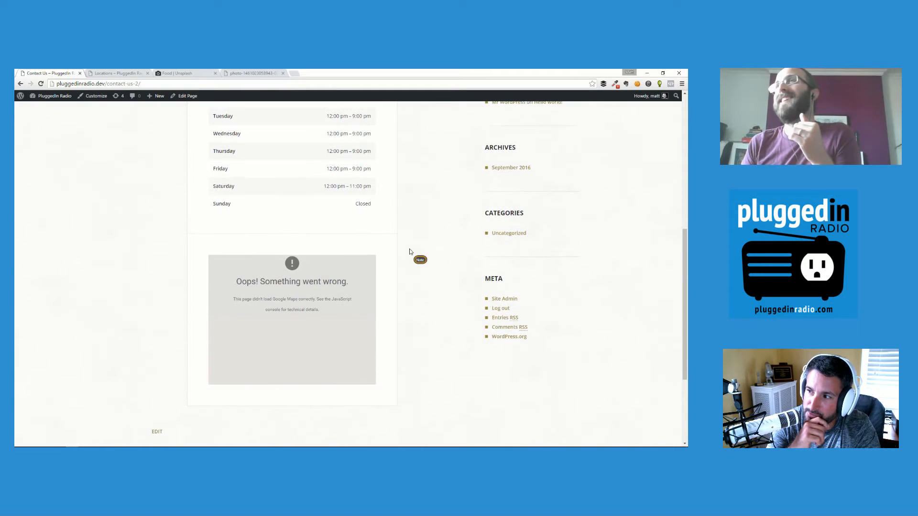
scroll(410, 252, up, 3)
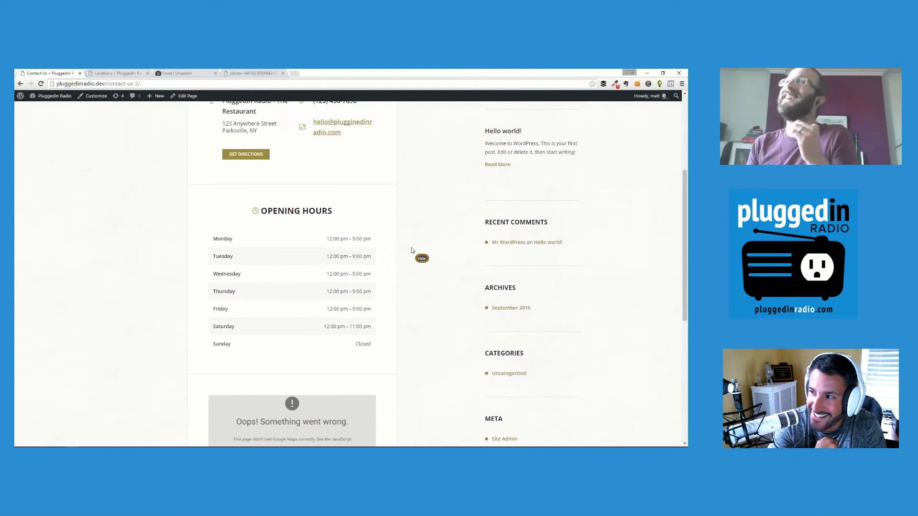
scroll(412, 249, up, 4)
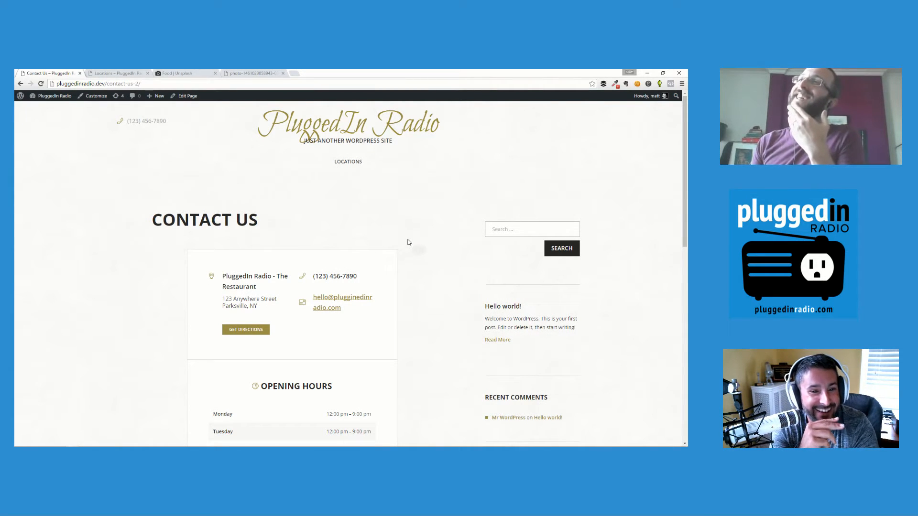
scroll(409, 242, down, 1)
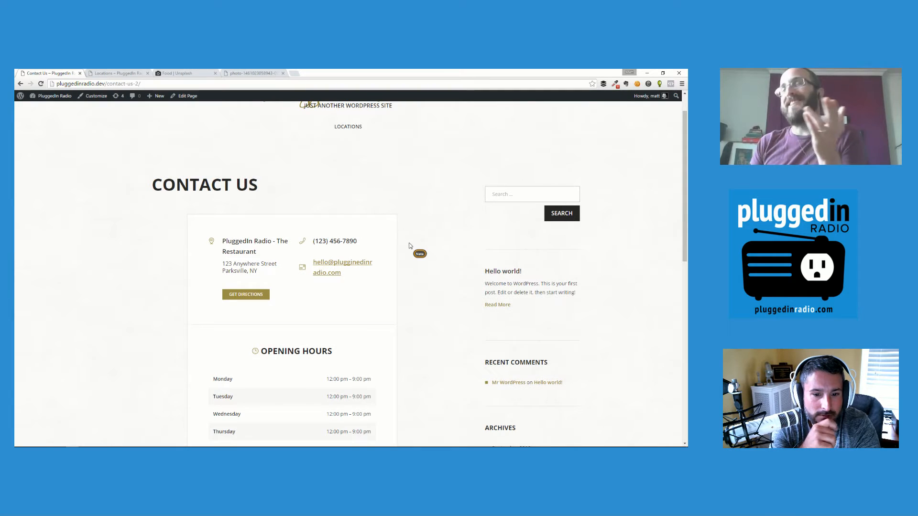
right_click(257, 243)
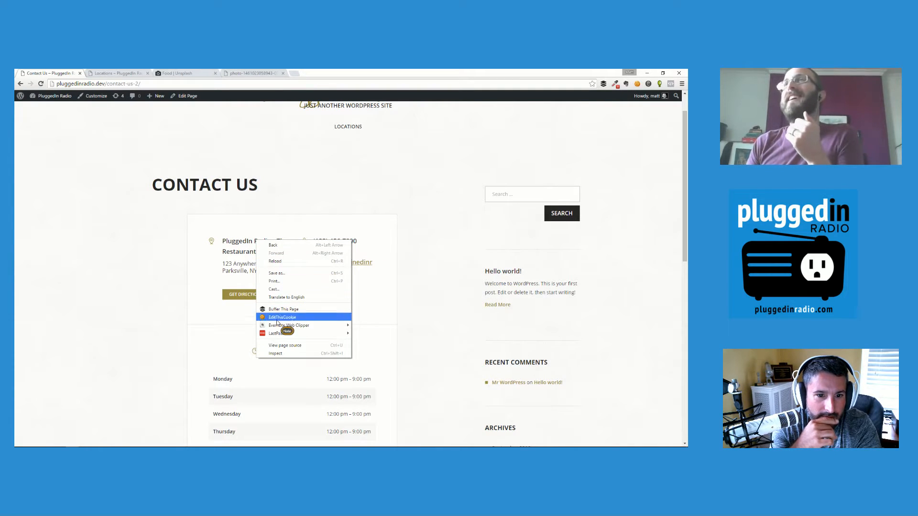
click(184, 303)
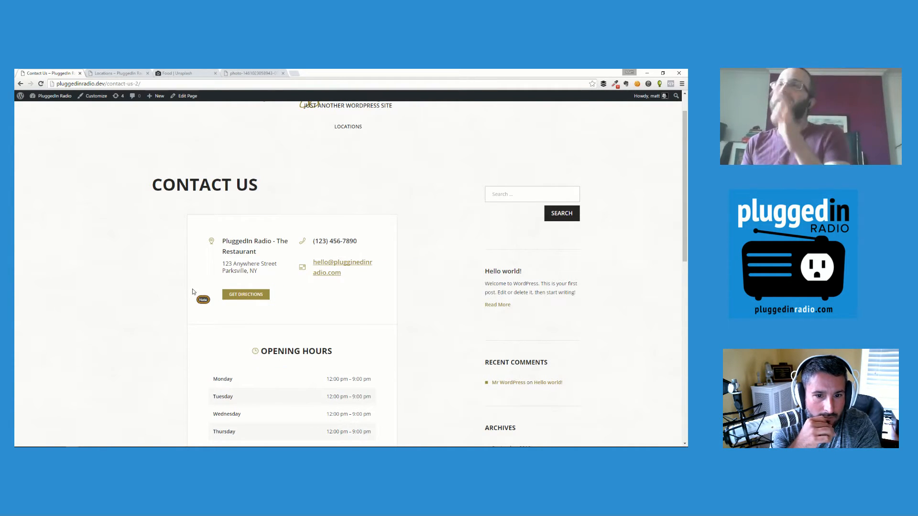
right_click(239, 243)
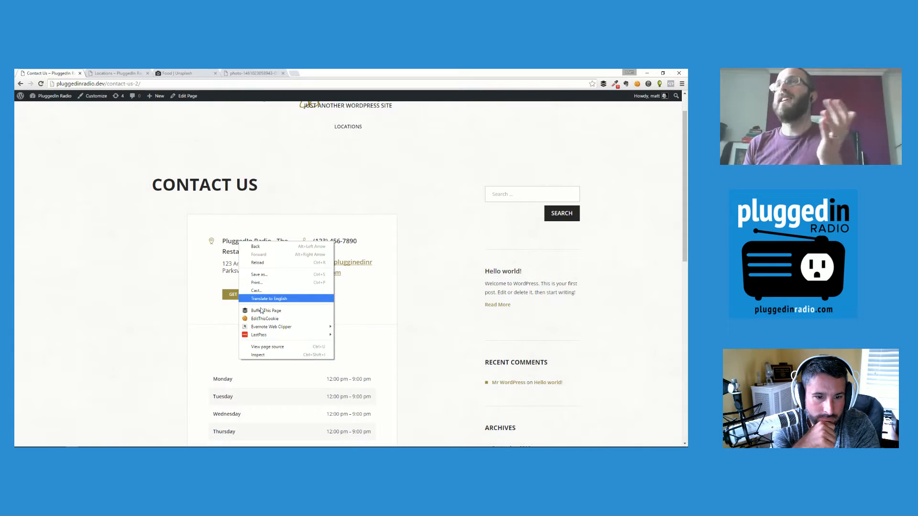
click(264, 355)
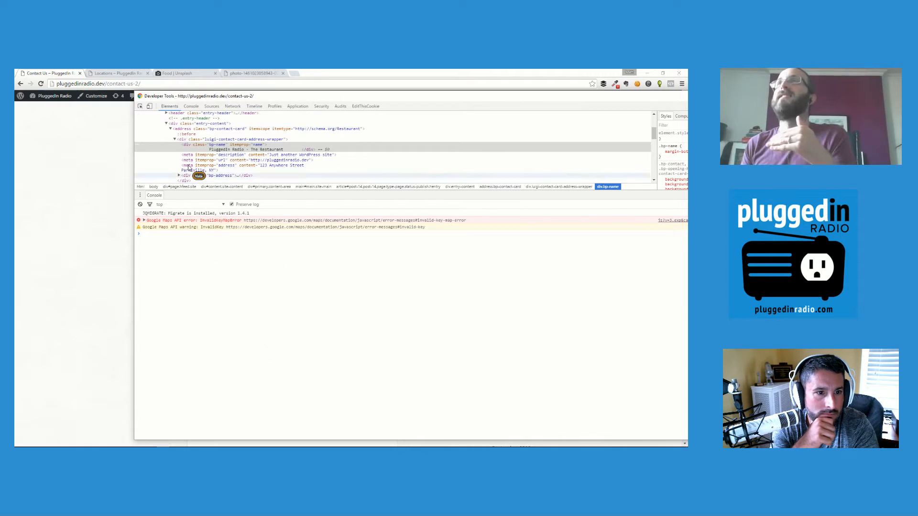
click(265, 130)
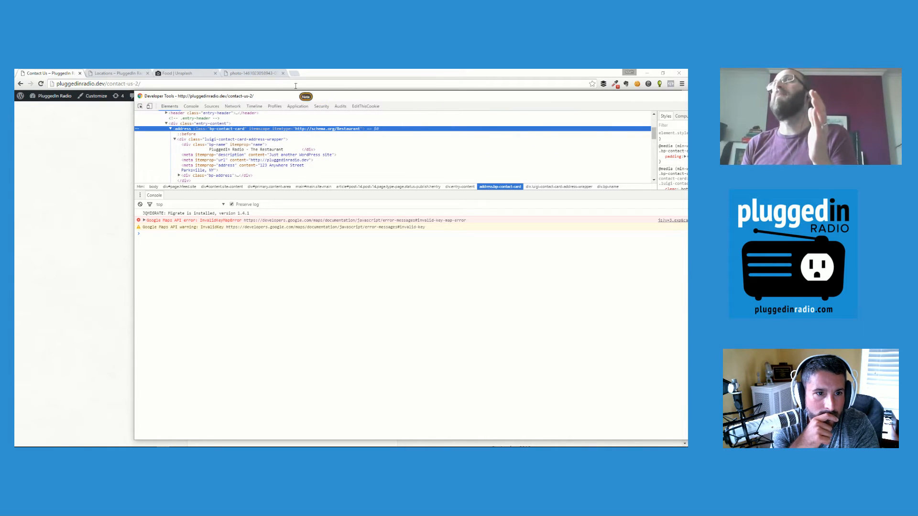
key(F12)
scroll(119, 122, down, 1)
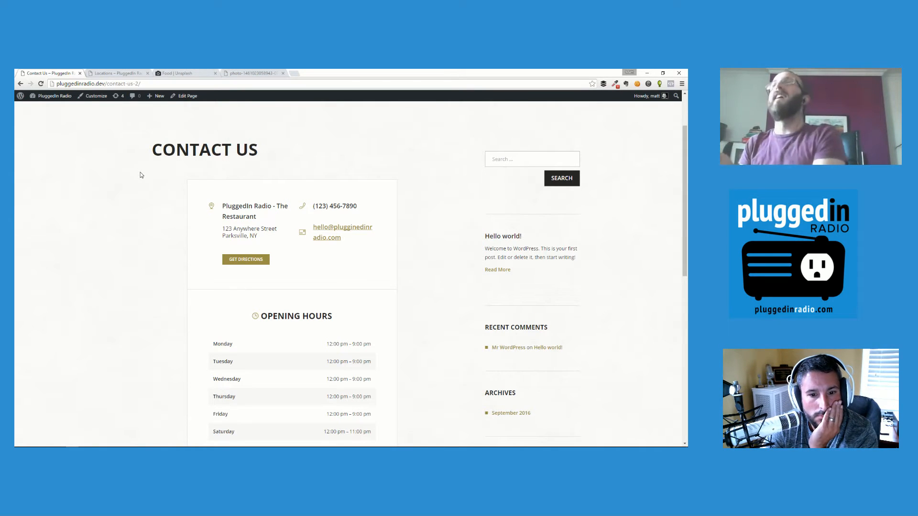
scroll(141, 213, down, 4)
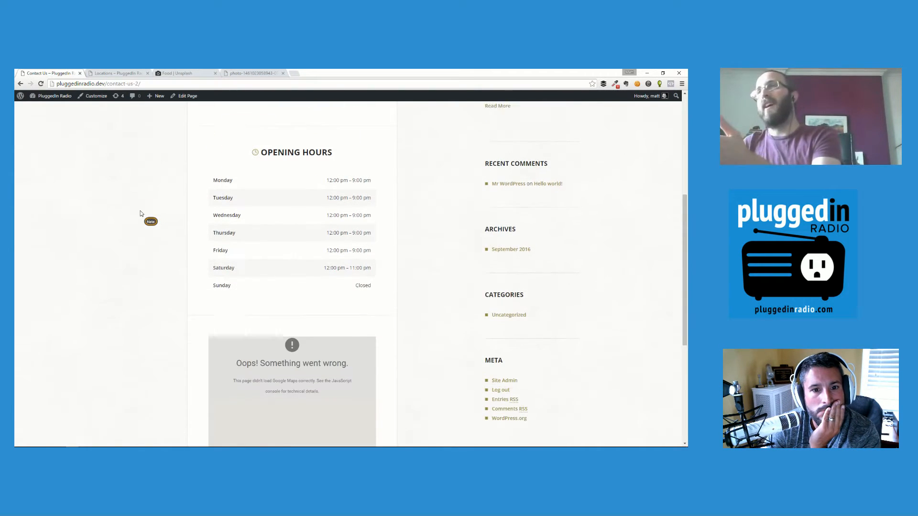
scroll(141, 213, down, 3)
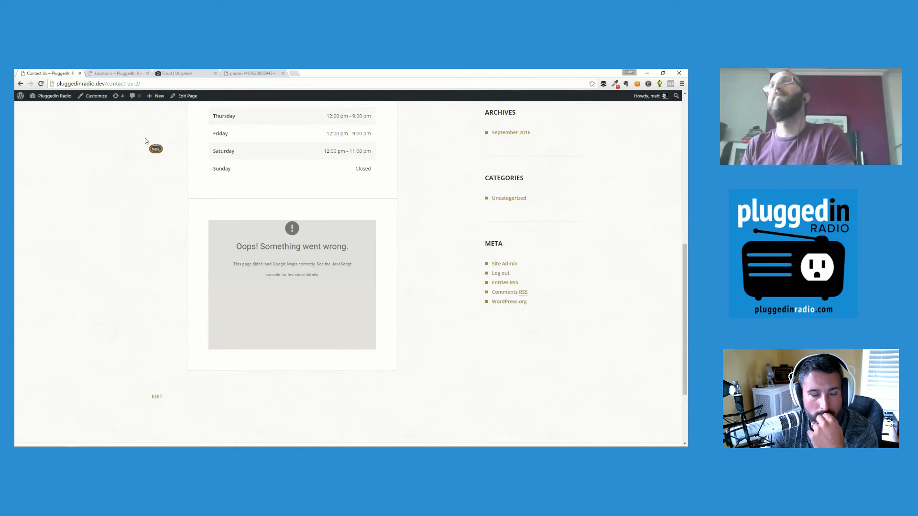
mouse_move(72, 103)
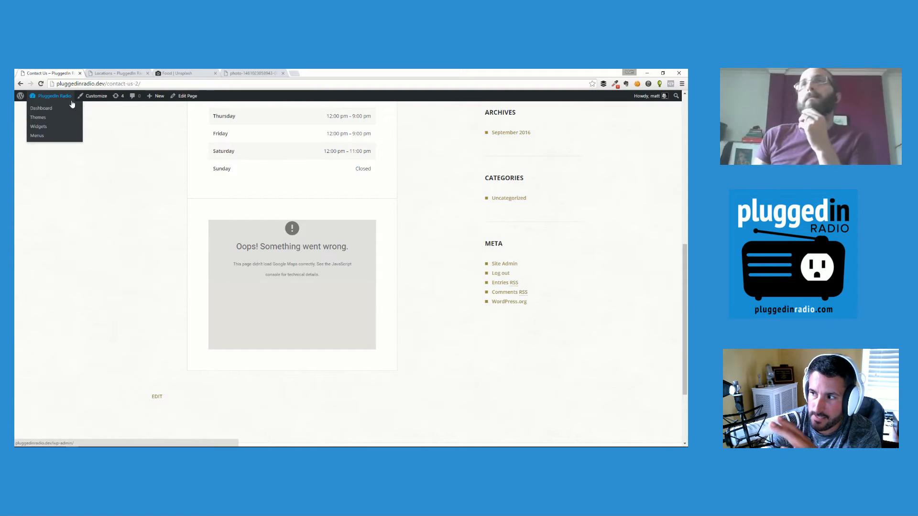
scroll(133, 175, up, 7)
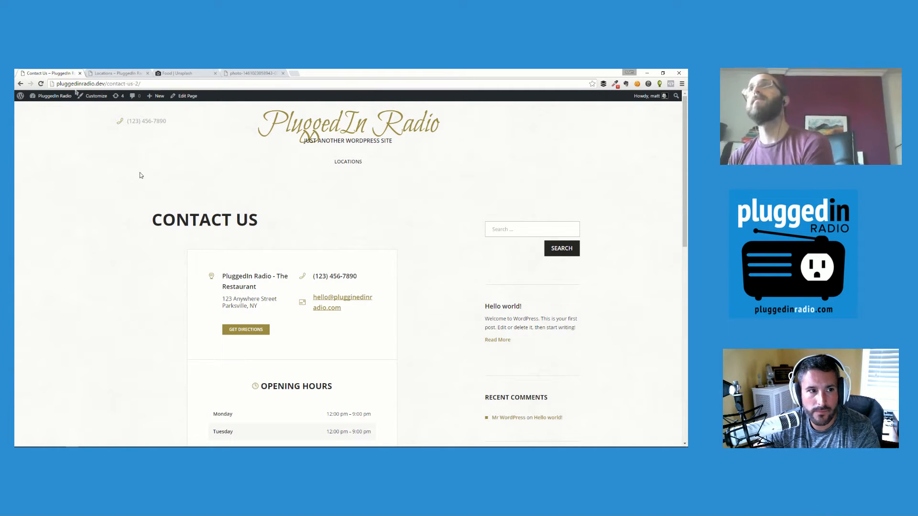
Return to the admin Dashboard and open Business Profile from the sidebar.
click(47, 99)
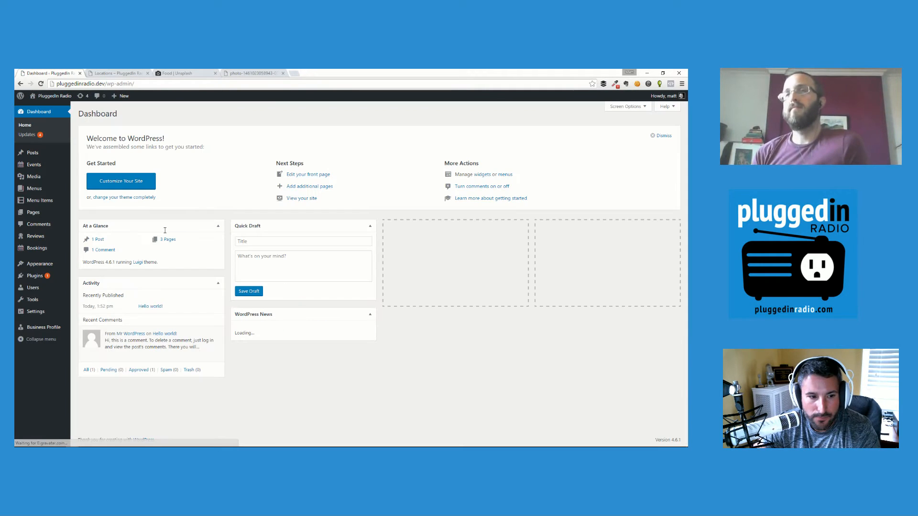
click(43, 329)
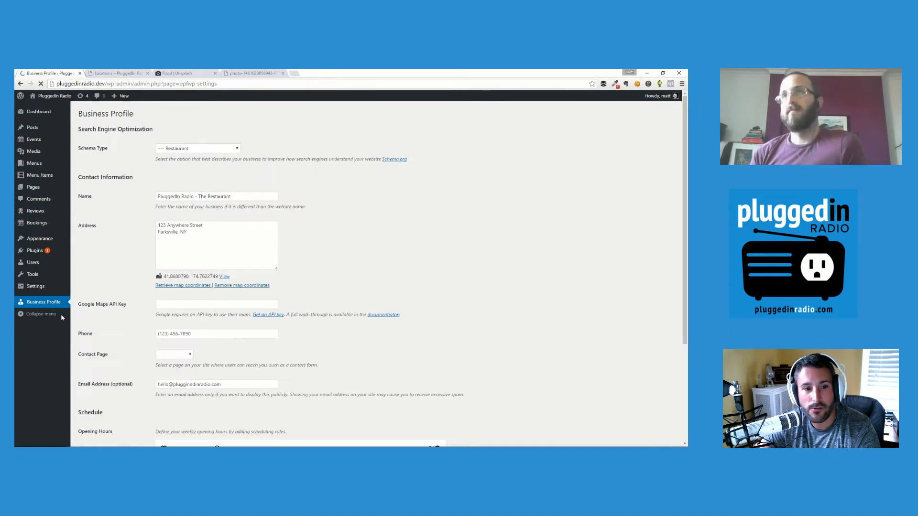
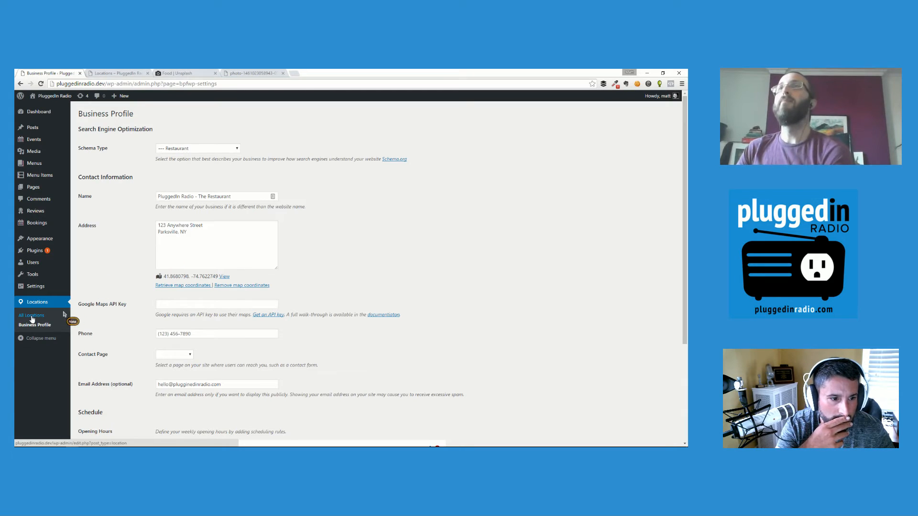
Add a new location titled 'PluggedinRadio - Downtown' and let it save as a draft.
click(32, 317)
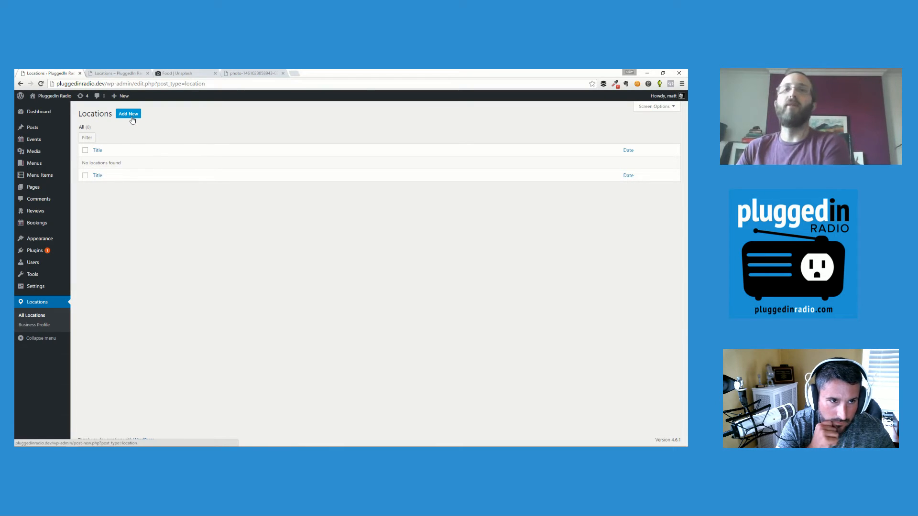
click(133, 119)
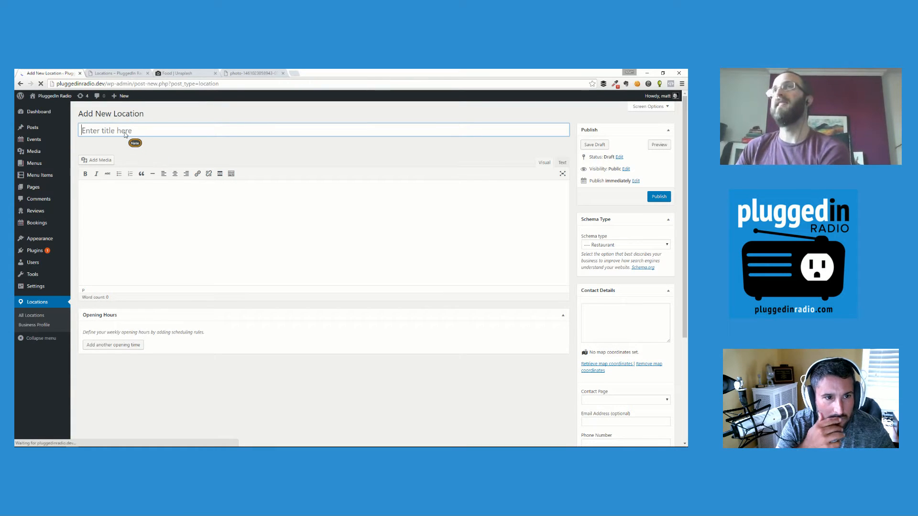
click(124, 132)
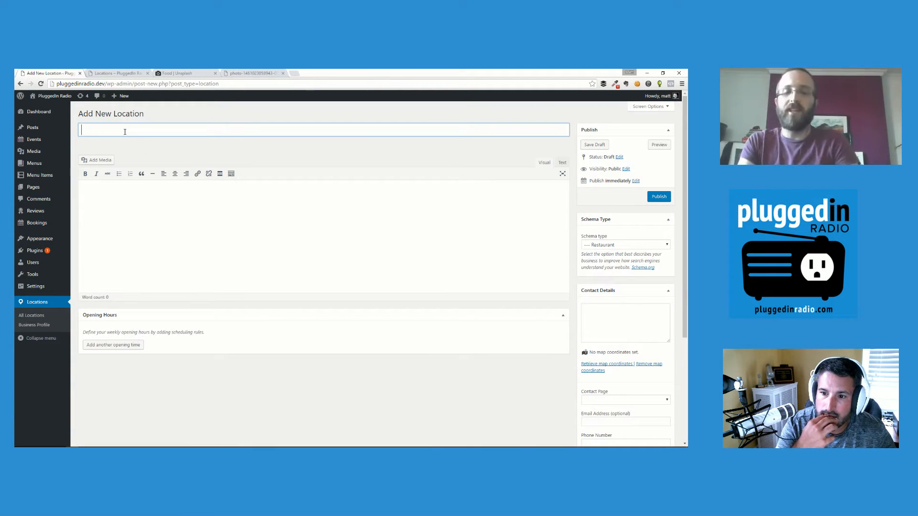
text(Pluggedin)
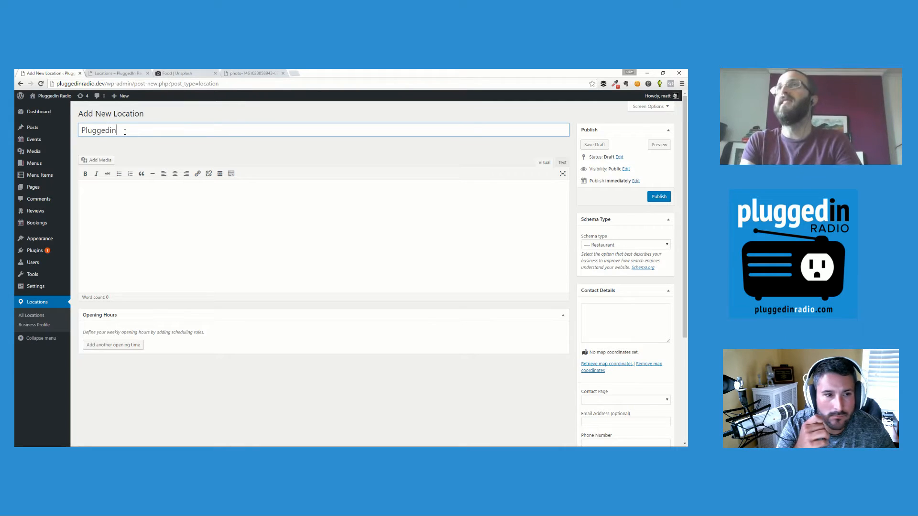
text(Radio )
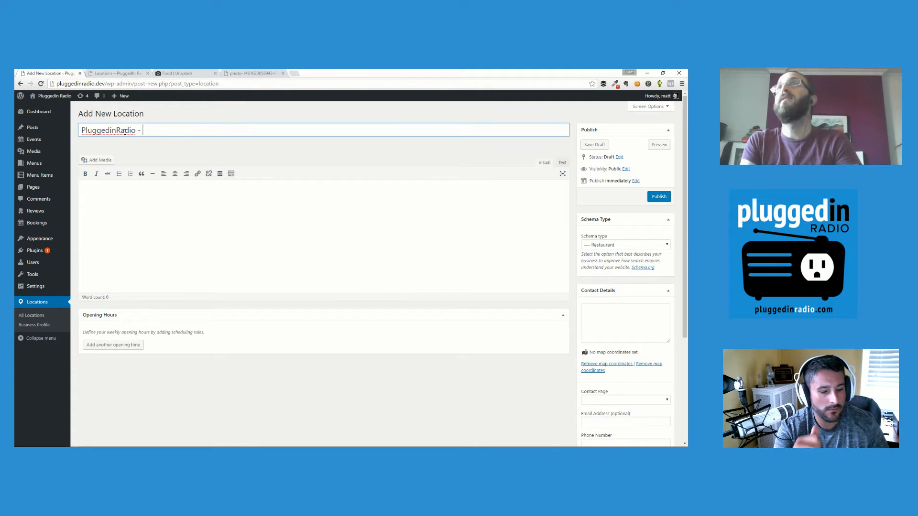
text(- Downtown)
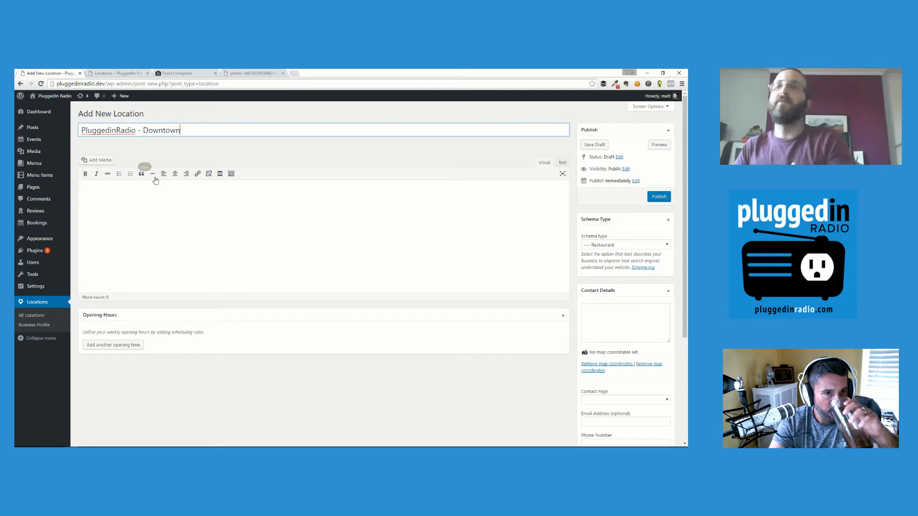
click(173, 213)
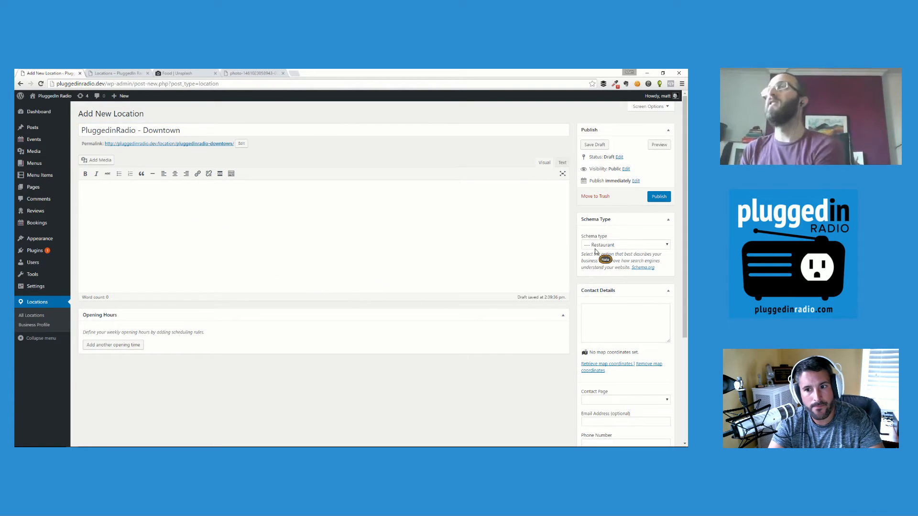
Check the schema type options and keep Restaurant as the schema type.
scroll(605, 241, down, 1)
click(600, 212)
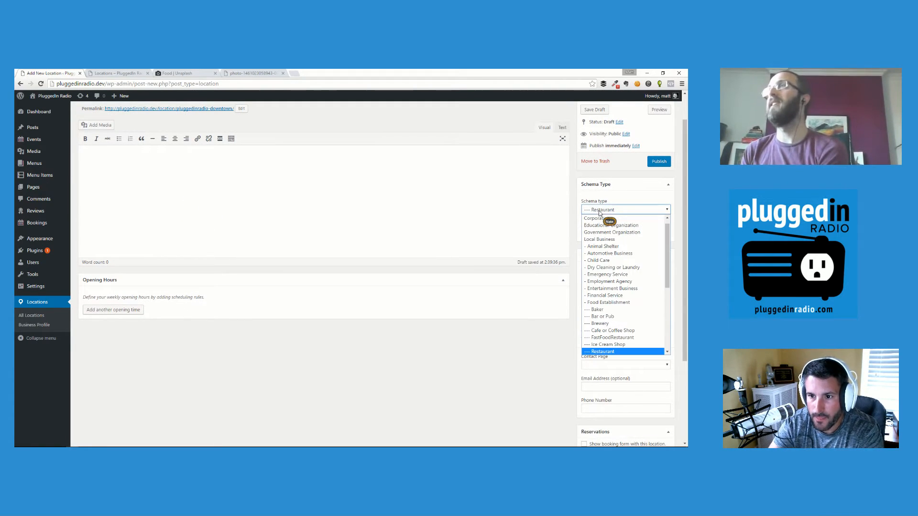
click(599, 211)
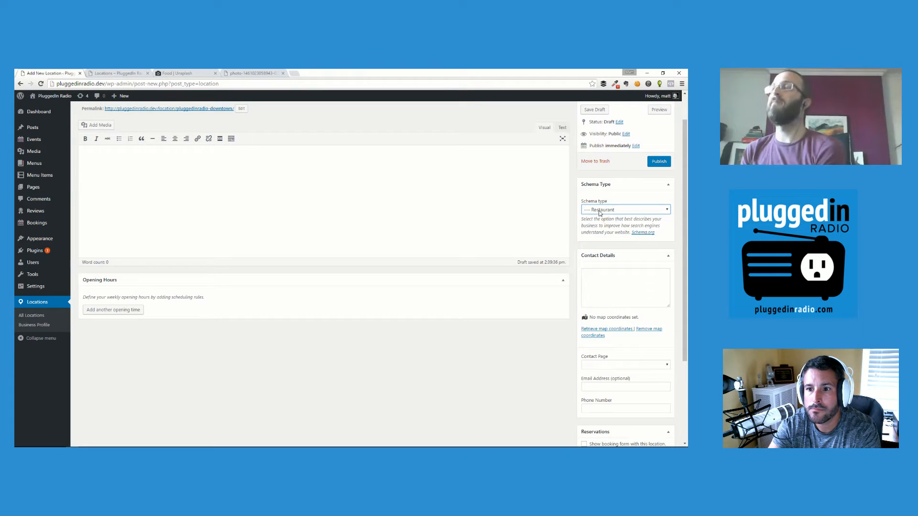
click(599, 210)
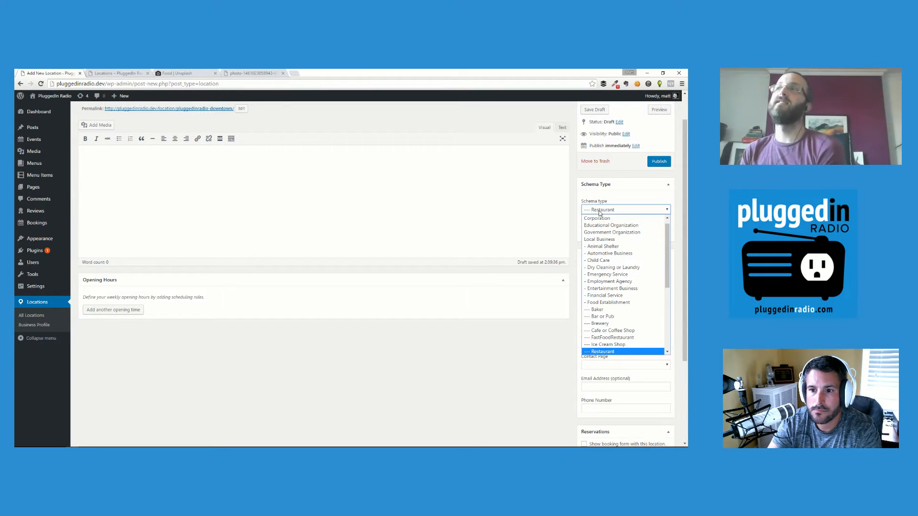
click(599, 210)
click(599, 210)
click(600, 211)
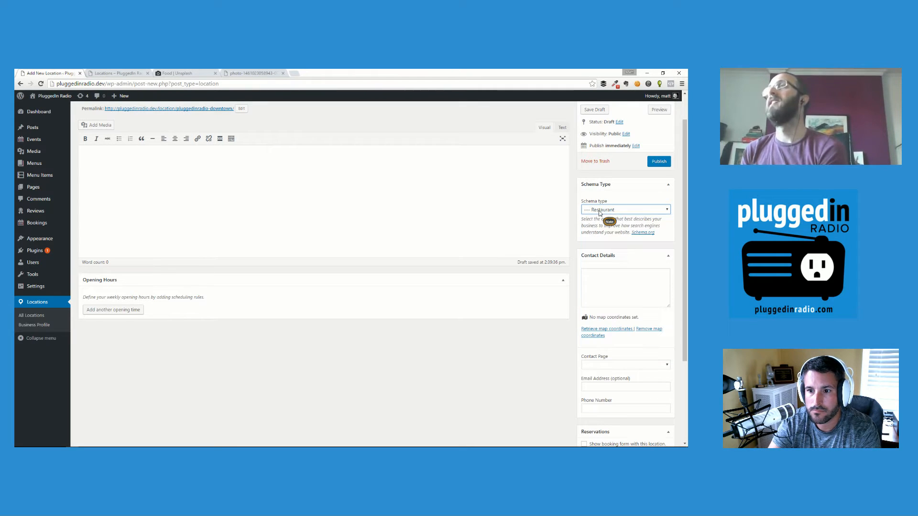
click(622, 295)
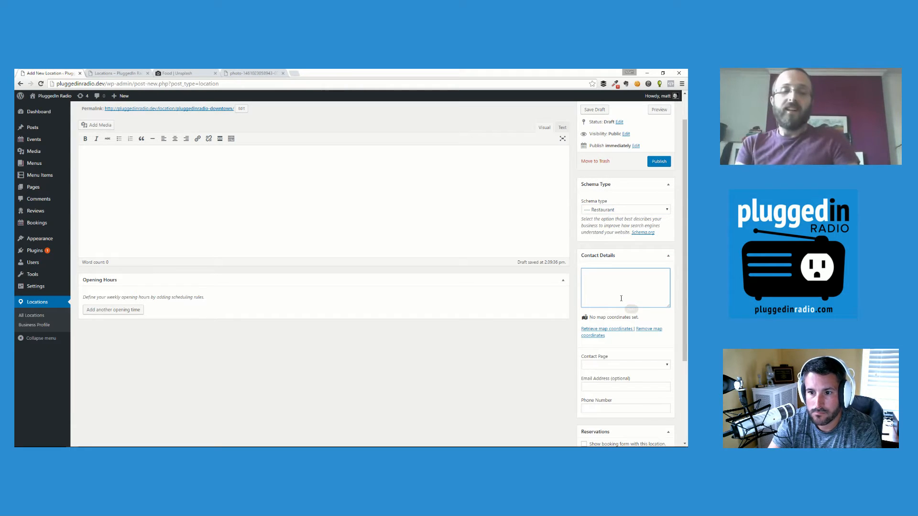
Enter the address '123 Anywhere Street, Portola, CA' and fill in its map coordinates.
text(123 Anywhere Street)
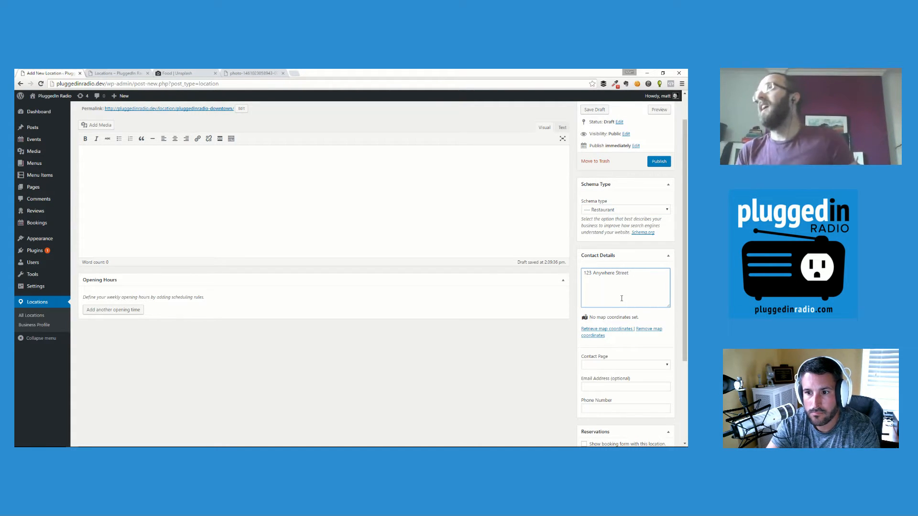
click(611, 331)
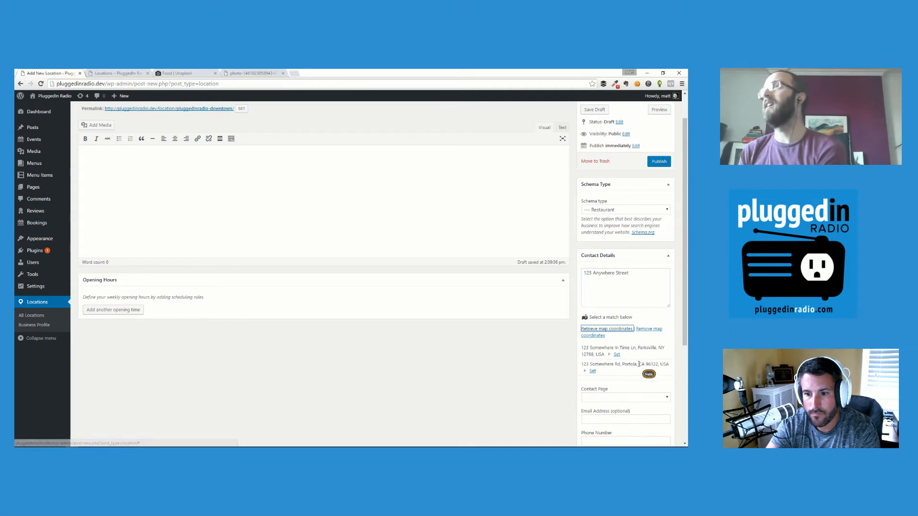
click(592, 372)
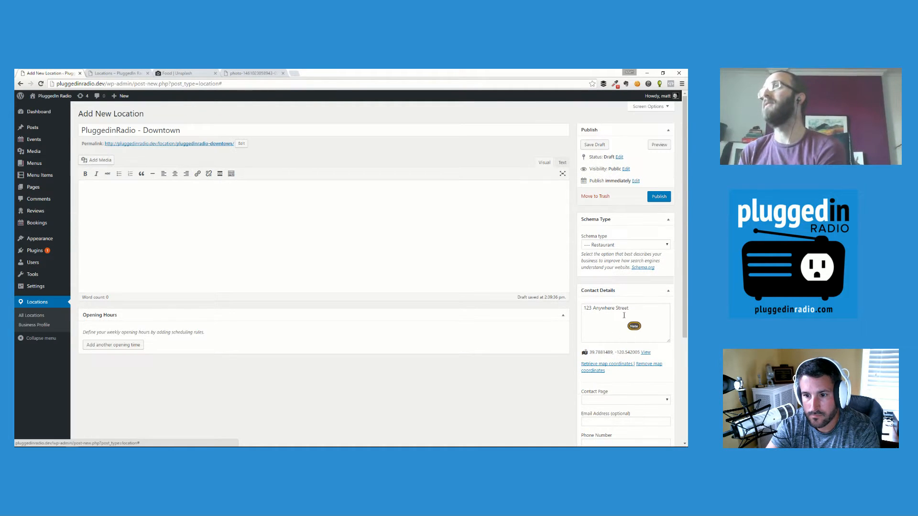
click(653, 328)
key(Return)
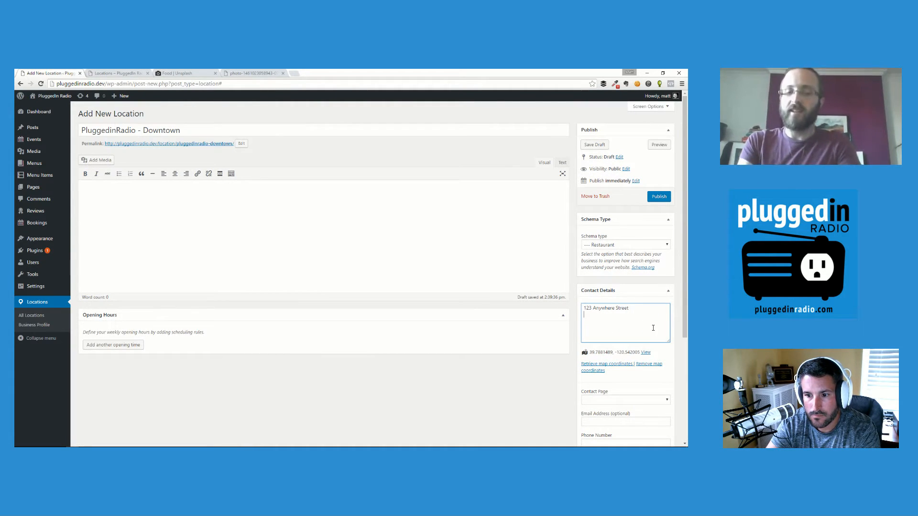
text(Portola, CA)
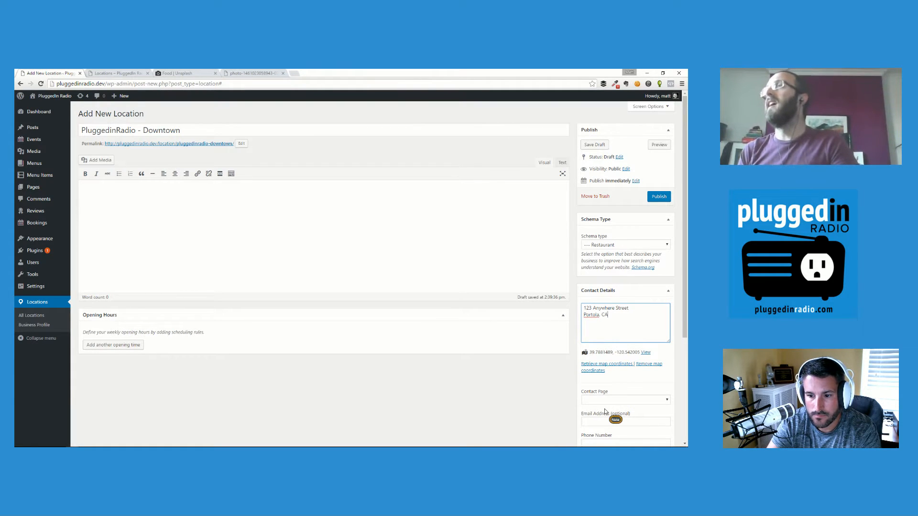
scroll(604, 409, down, 1)
Fill in the location's contact e-mail and phone number.
click(593, 387)
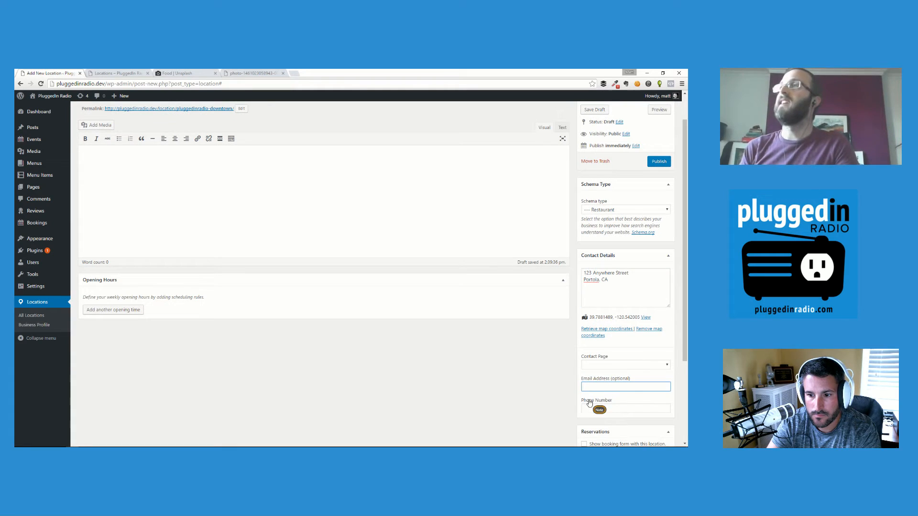
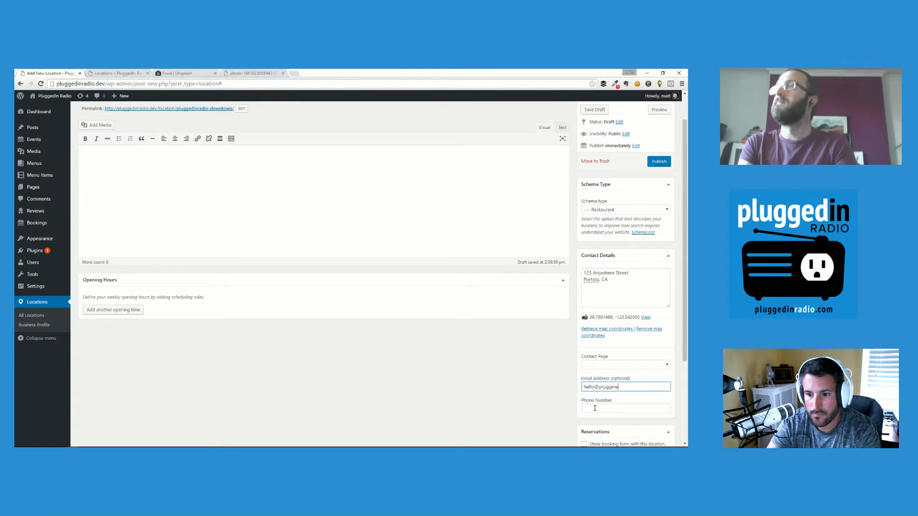
click(595, 408)
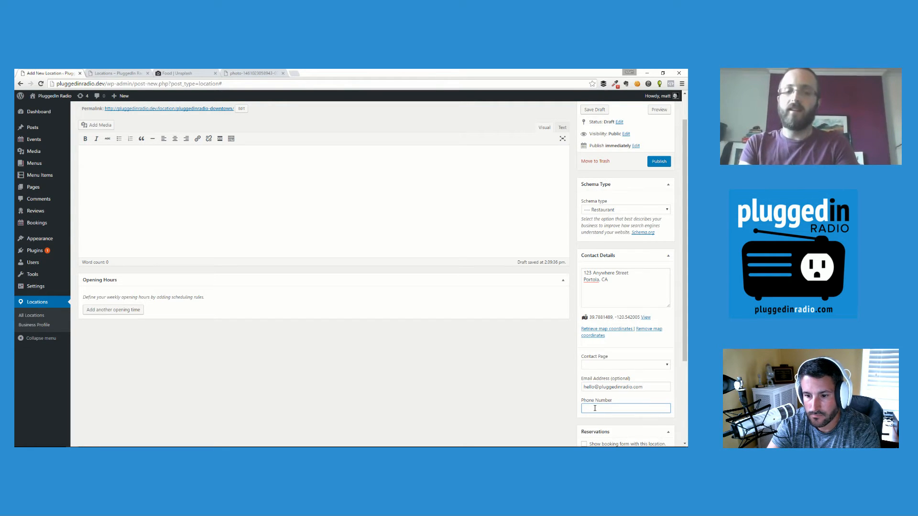
text((123) 456-7890)
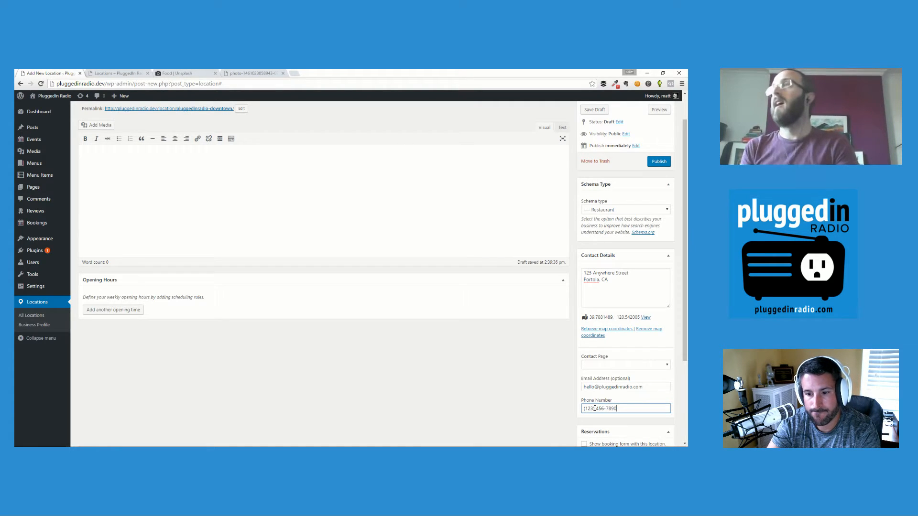
scroll(472, 317, down, 3)
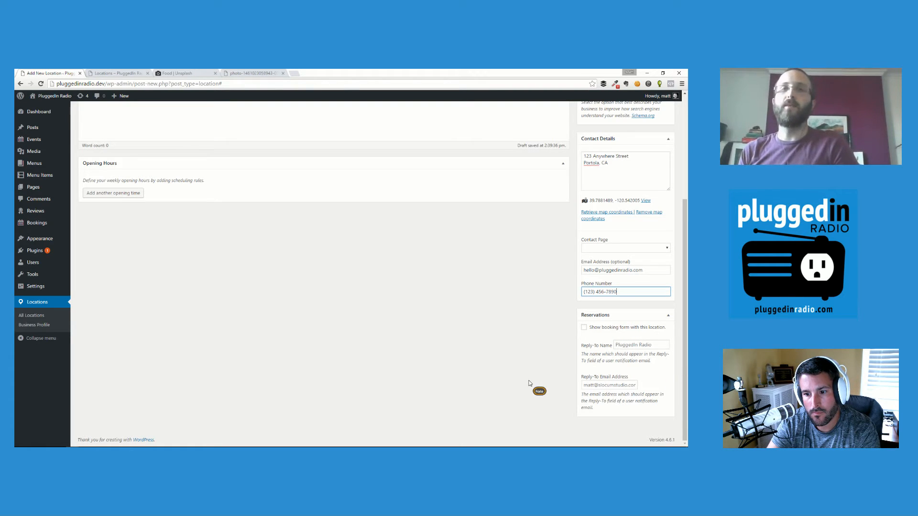
scroll(528, 383, up, 1)
scroll(527, 383, up, 2)
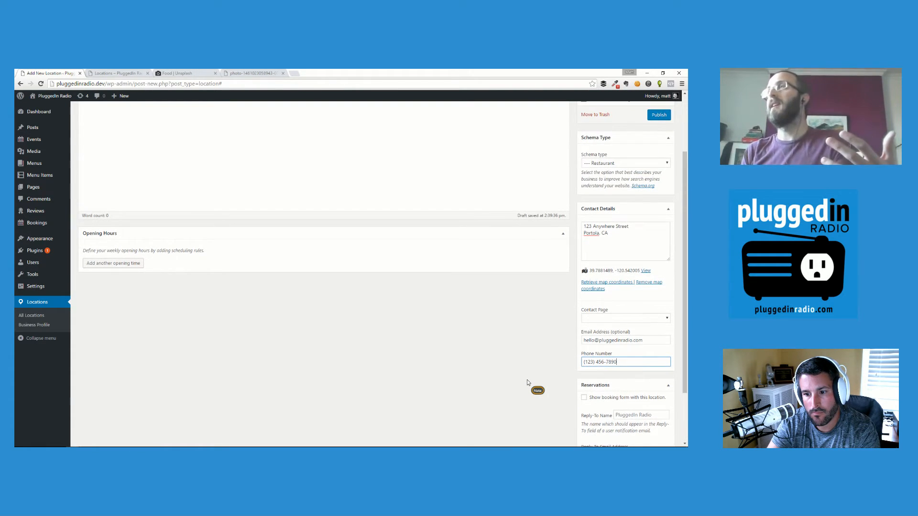
scroll(531, 373, up, 2)
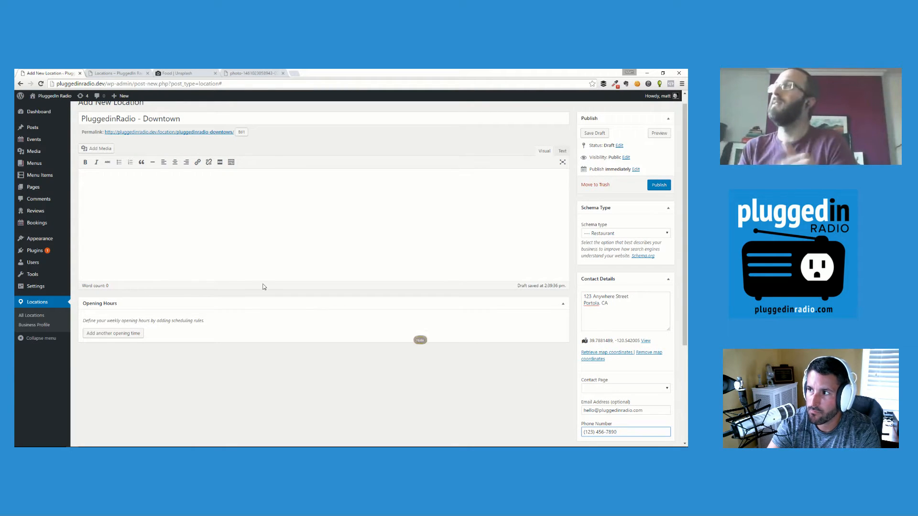
scroll(215, 297, up, 1)
Add an opening-hours rule for Monday through Friday.
click(131, 345)
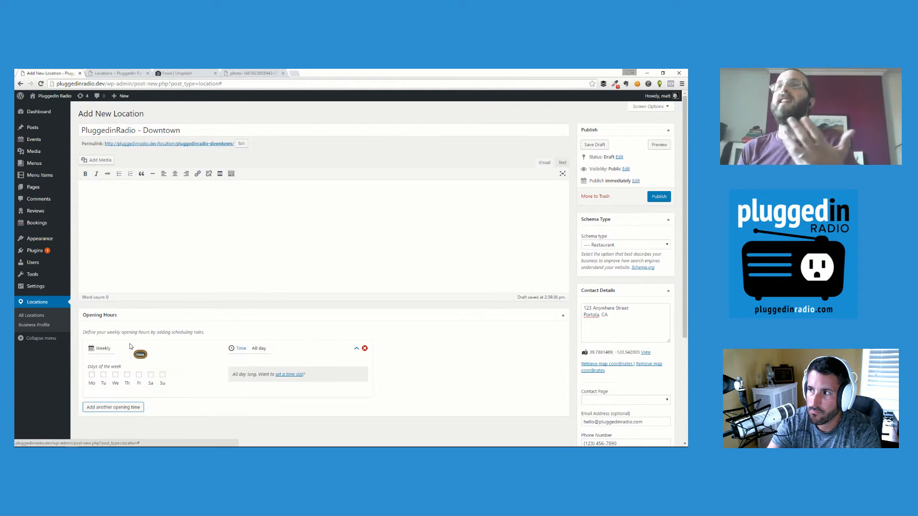
click(93, 384)
click(104, 384)
click(115, 384)
click(127, 384)
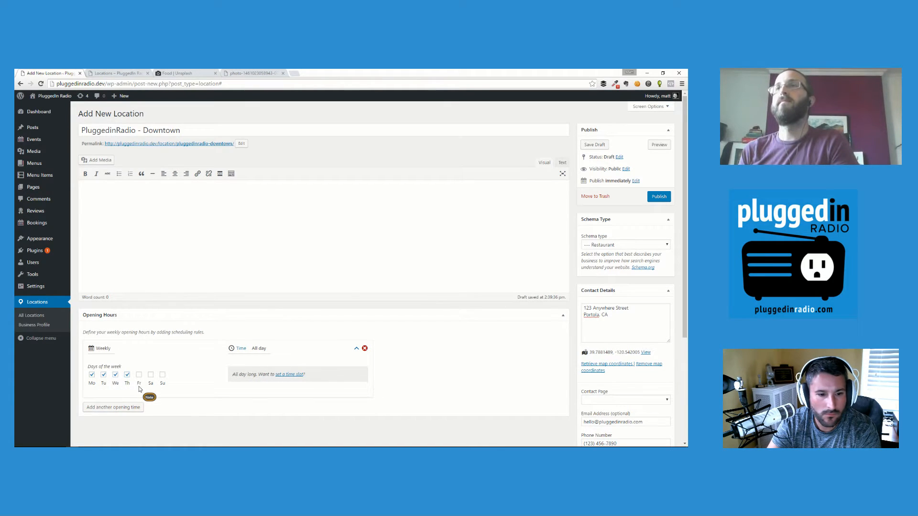
click(138, 383)
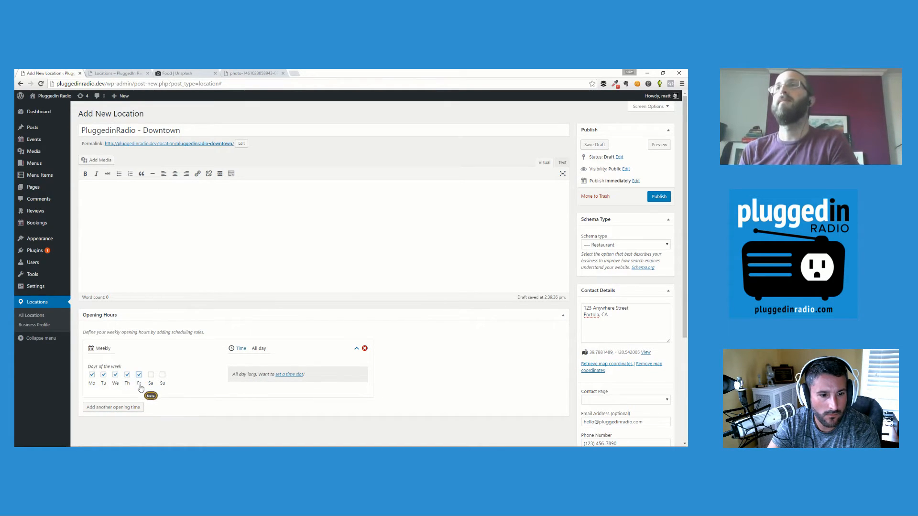
Set the rule's time slot from 9:00 AM to 9:00 PM.
click(289, 374)
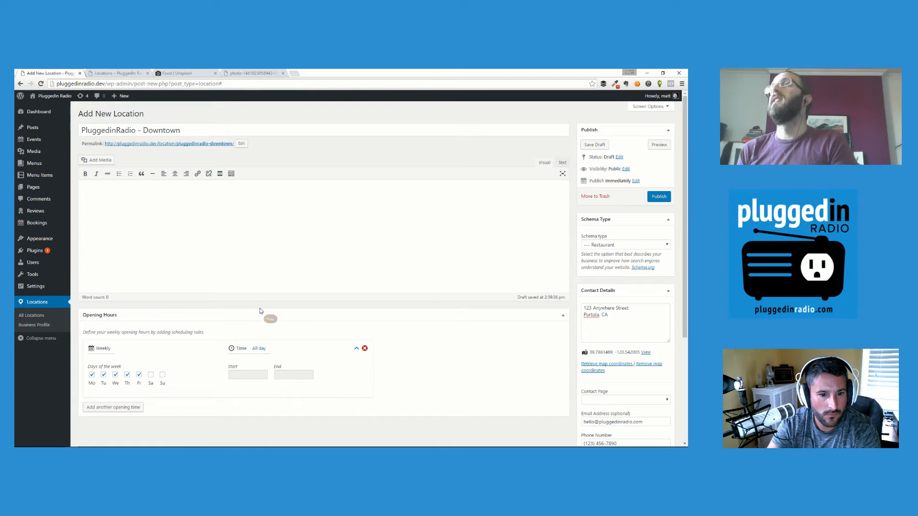
click(246, 376)
scroll(306, 325, down, 5)
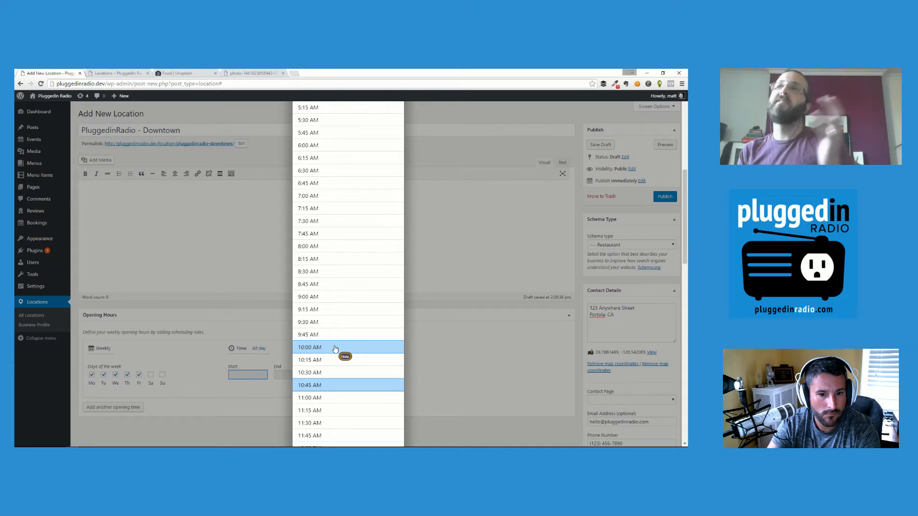
click(316, 298)
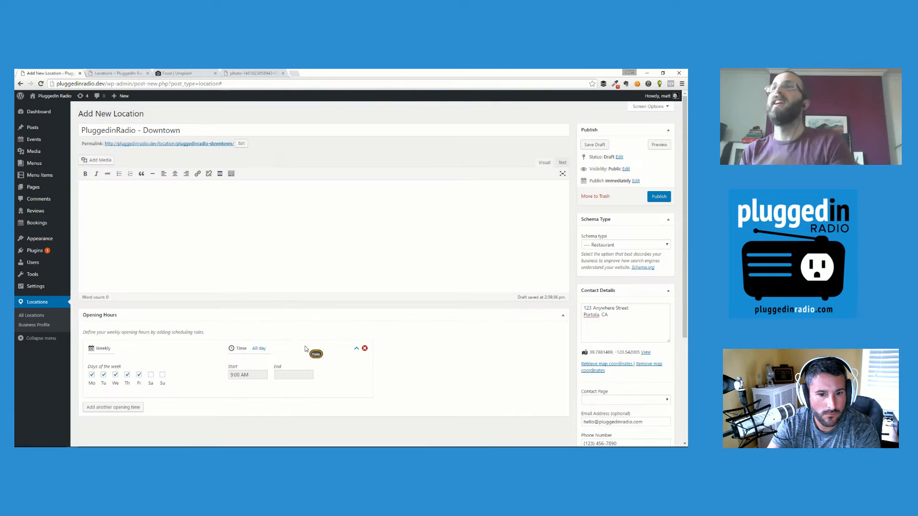
click(288, 375)
scroll(320, 362, down, 10)
scroll(321, 362, down, 9)
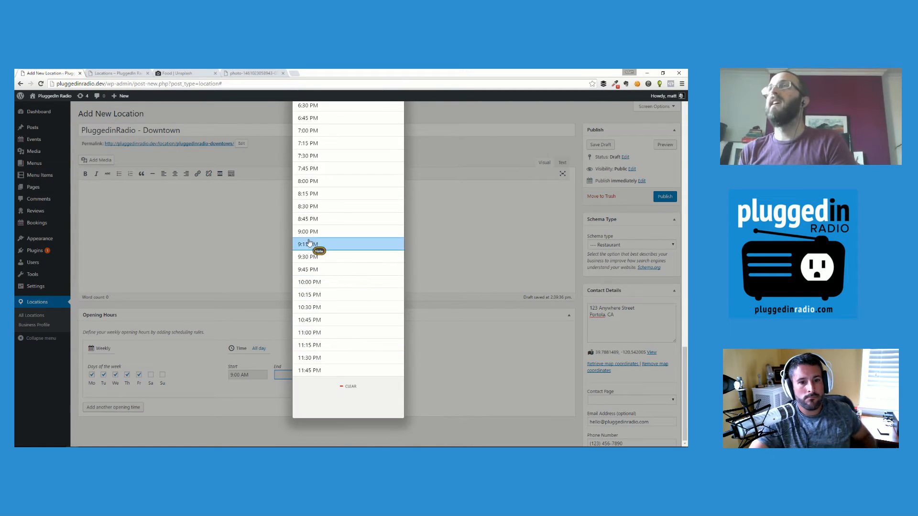
click(308, 233)
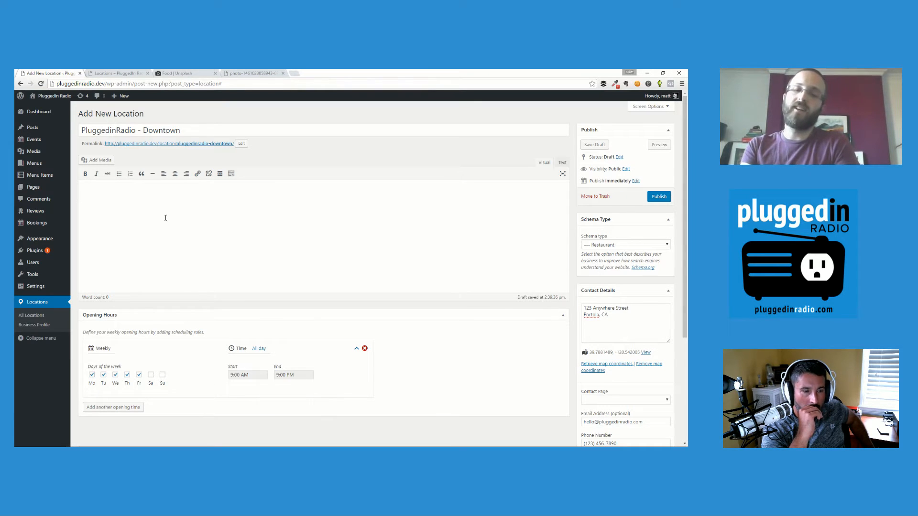
Add the brunch-menu description, publish the Downtown location, and begin another location.
text(downtown location has a special brunch menu.)
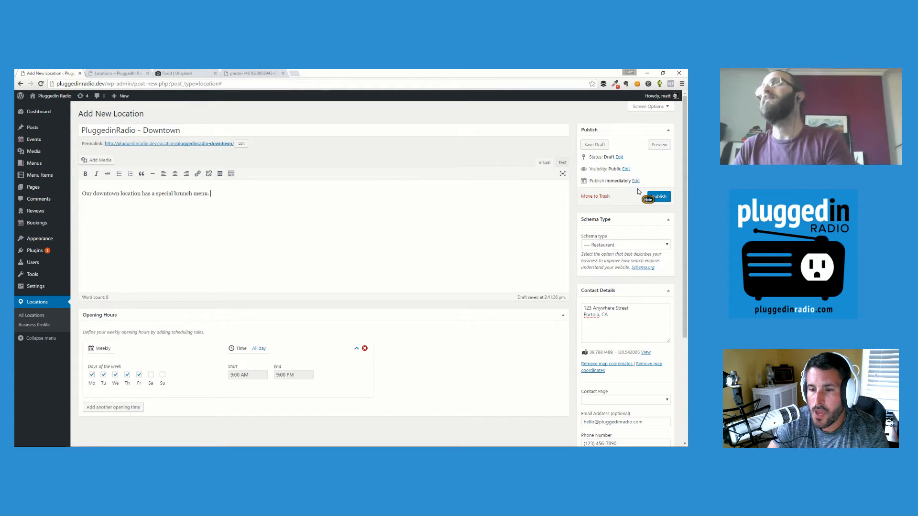
click(663, 199)
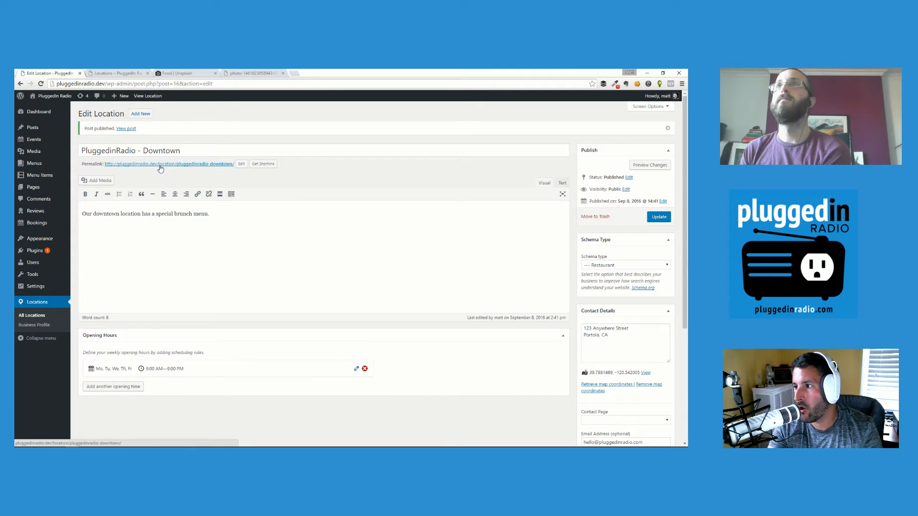
click(140, 118)
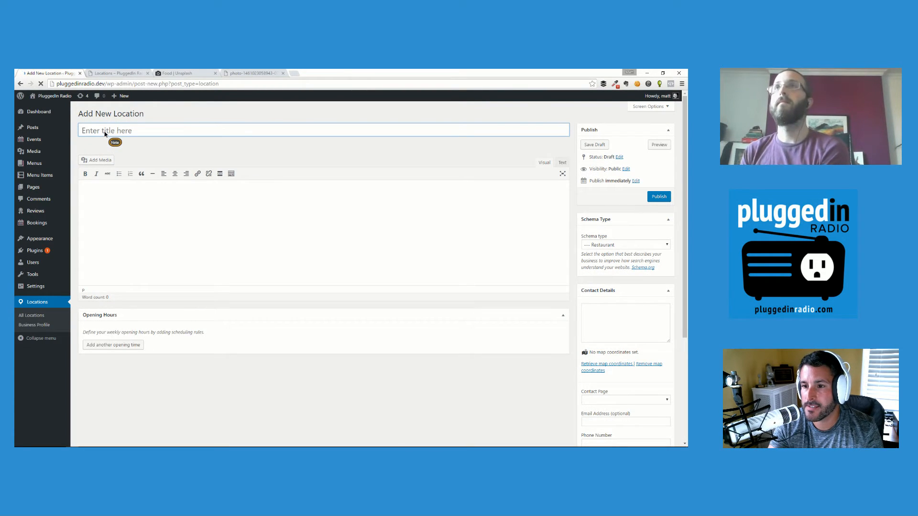
Title the new location 'PluggedinRadio - Uptown' so it saves as a draft.
click(104, 131)
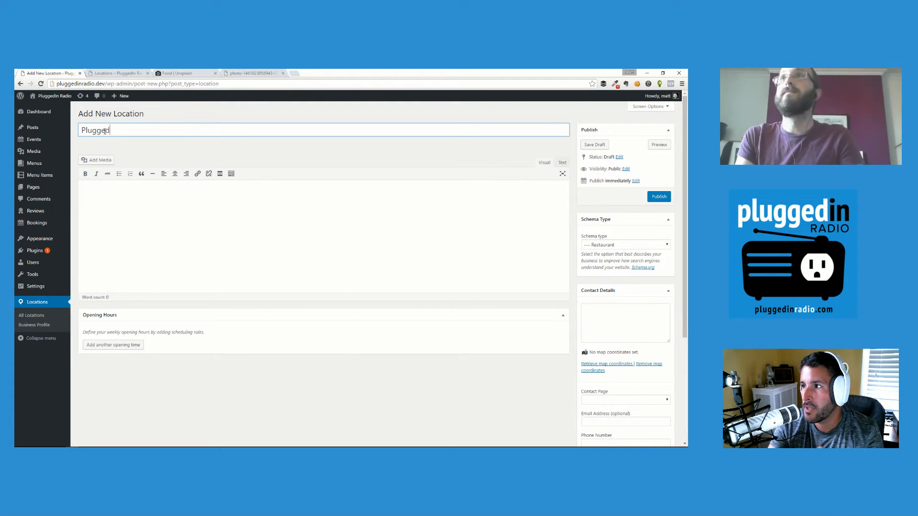
text(Radi)
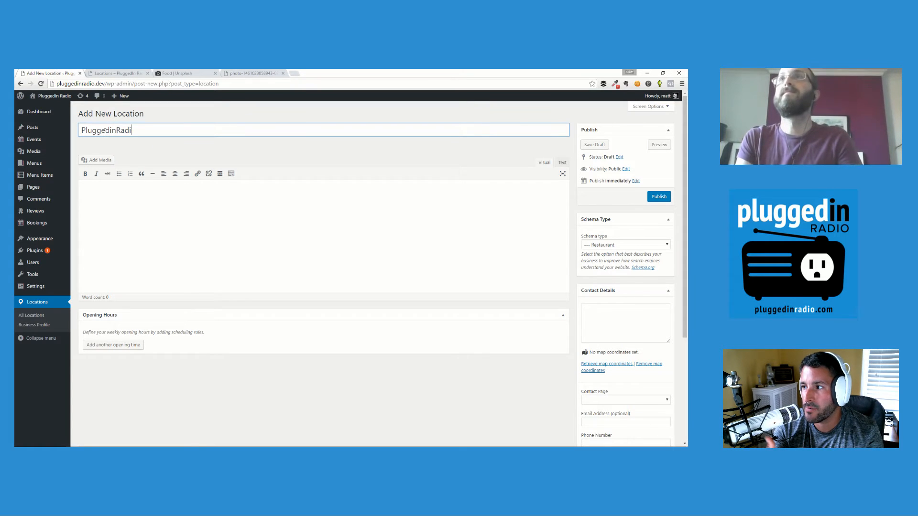
text(o - Uptown)
key(Tab)
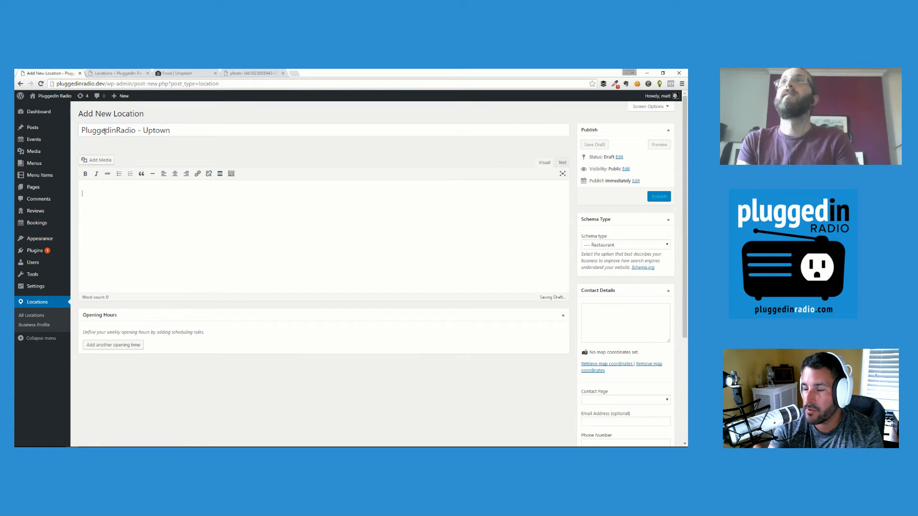
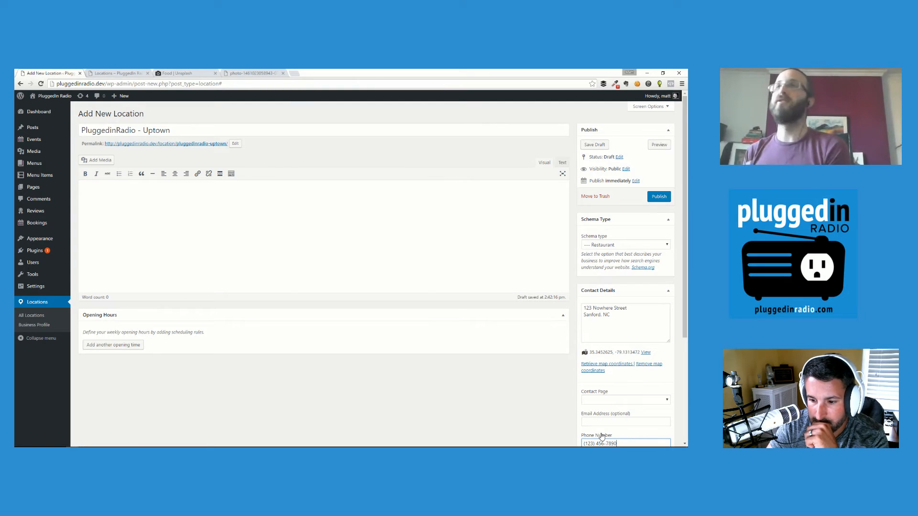
Add a first weekly opening-hours rule to the Uptown location.
click(138, 345)
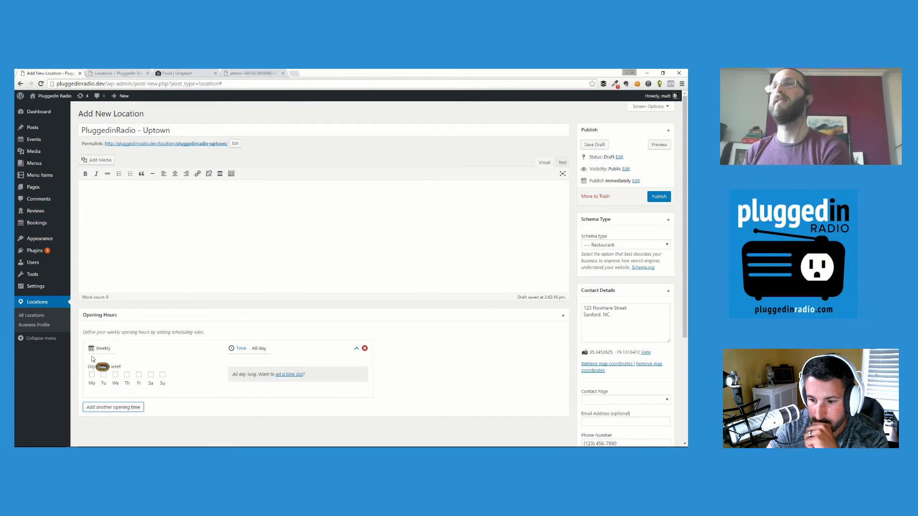
Mark Monday, Thursday and Friday as open days in the hours rule.
click(91, 374)
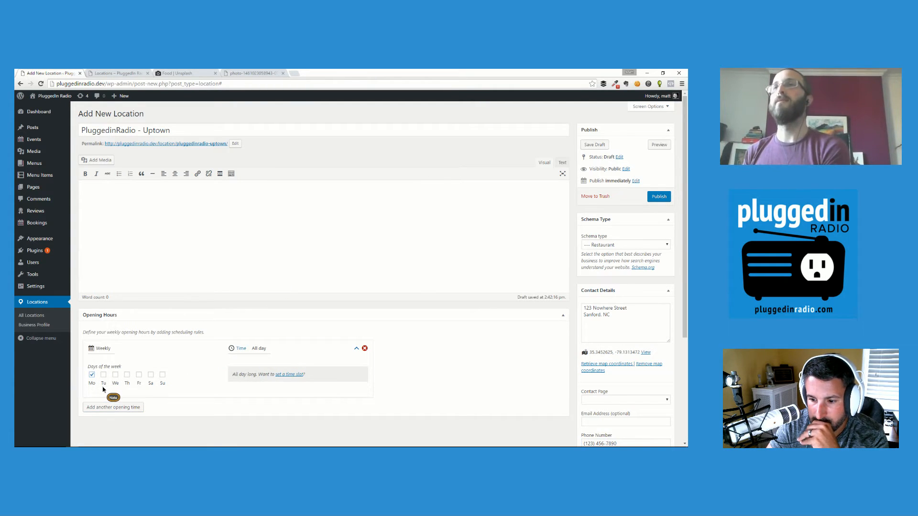
click(127, 384)
click(140, 383)
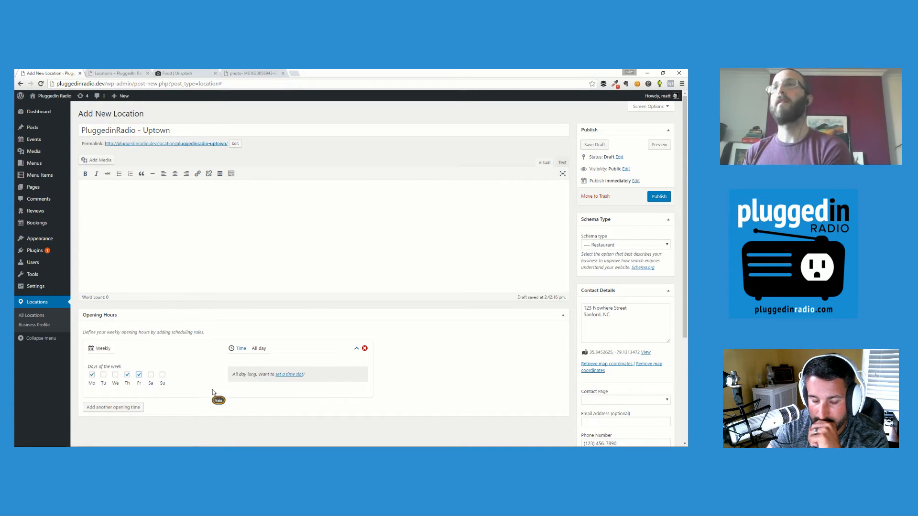
Set the time slot from 12:00 PM to 9:00 PM and publish the Uptown location.
click(285, 376)
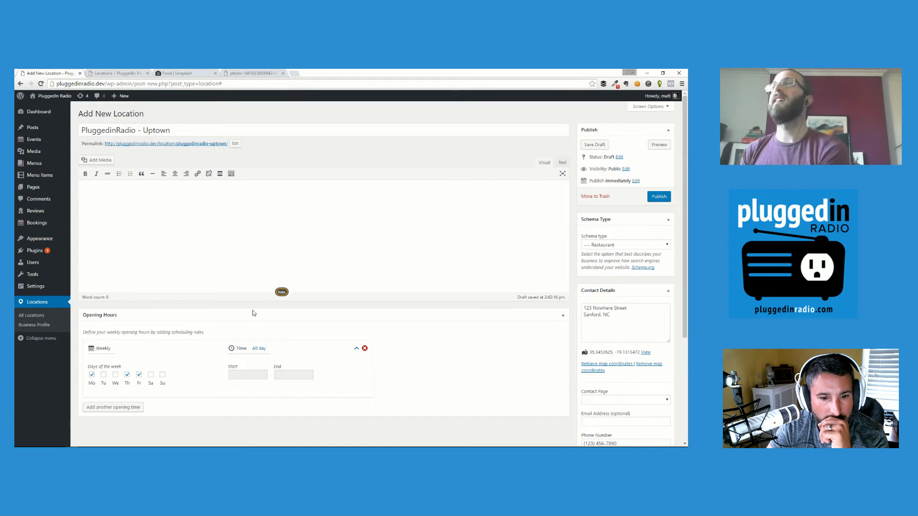
click(248, 376)
scroll(331, 355, down, 6)
scroll(332, 355, down, 1)
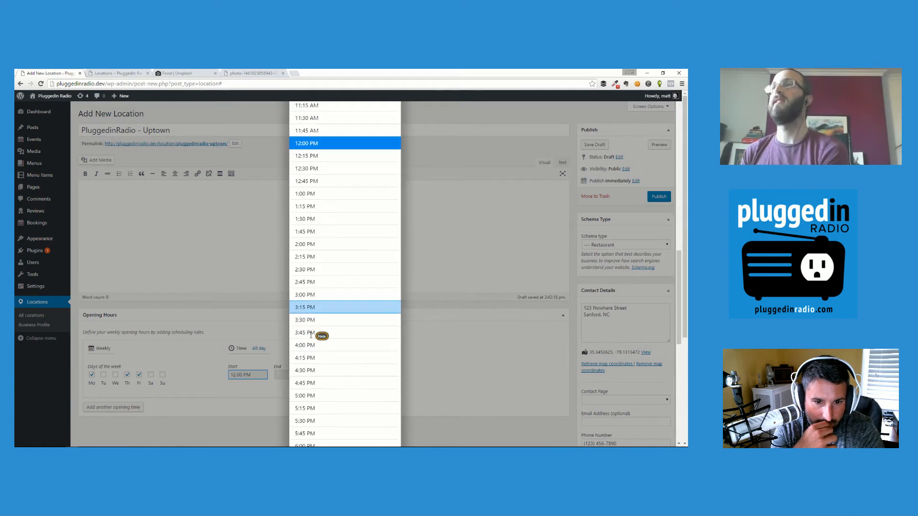
click(314, 308)
click(296, 376)
scroll(317, 366, down, 13)
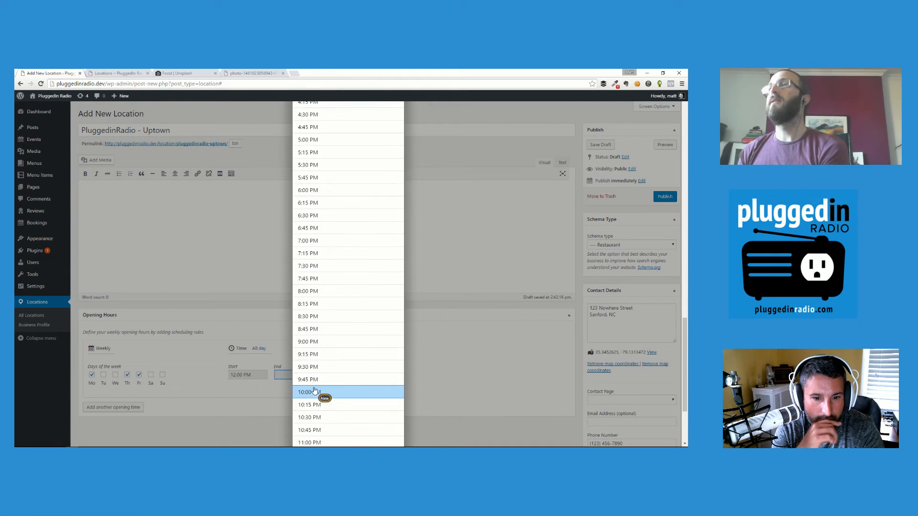
click(312, 341)
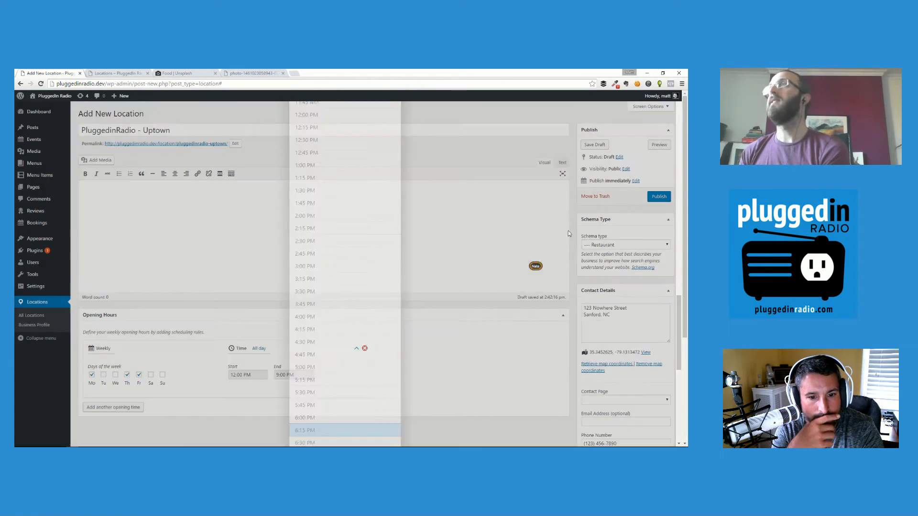
click(660, 196)
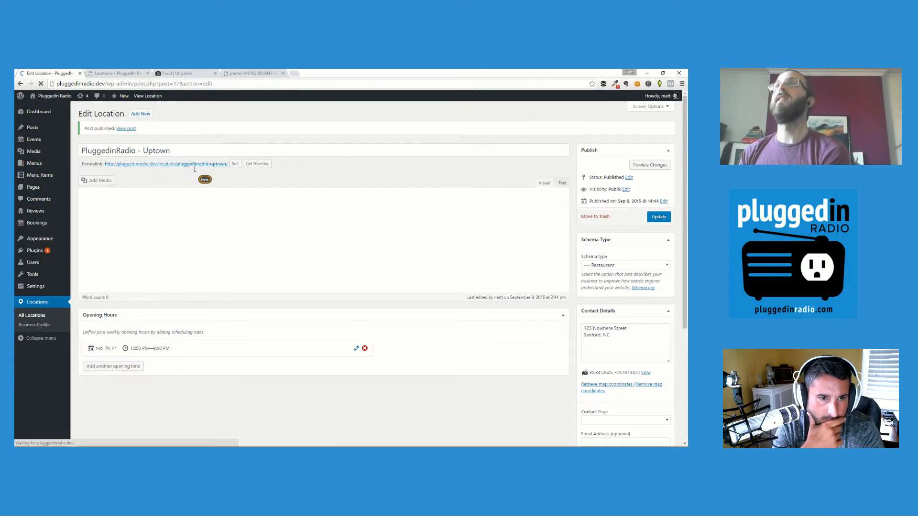
View the live Uptown location page and scroll through its address, phone and hours table.
click(201, 165)
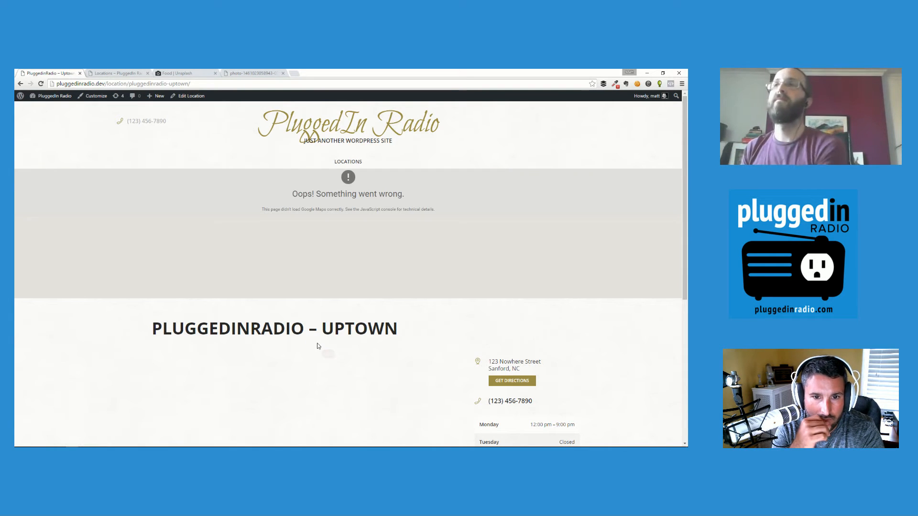
scroll(313, 343, down, 1)
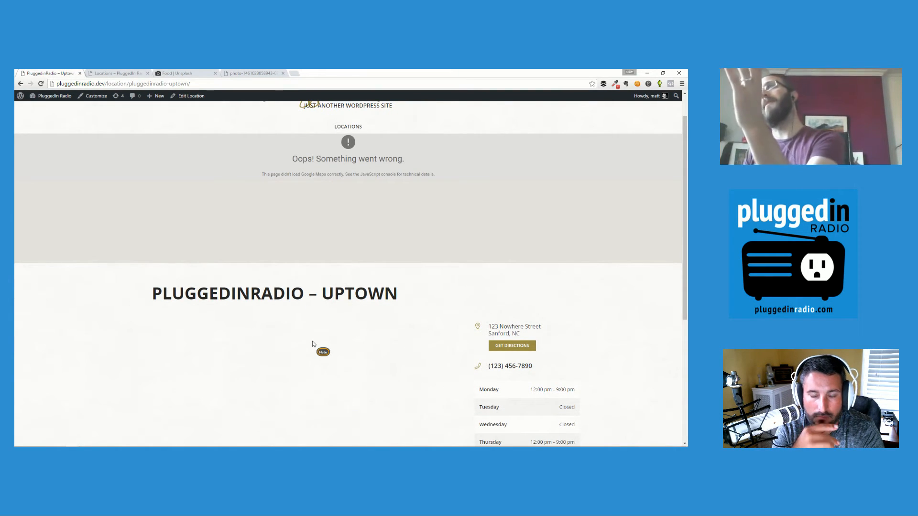
scroll(306, 332, down, 5)
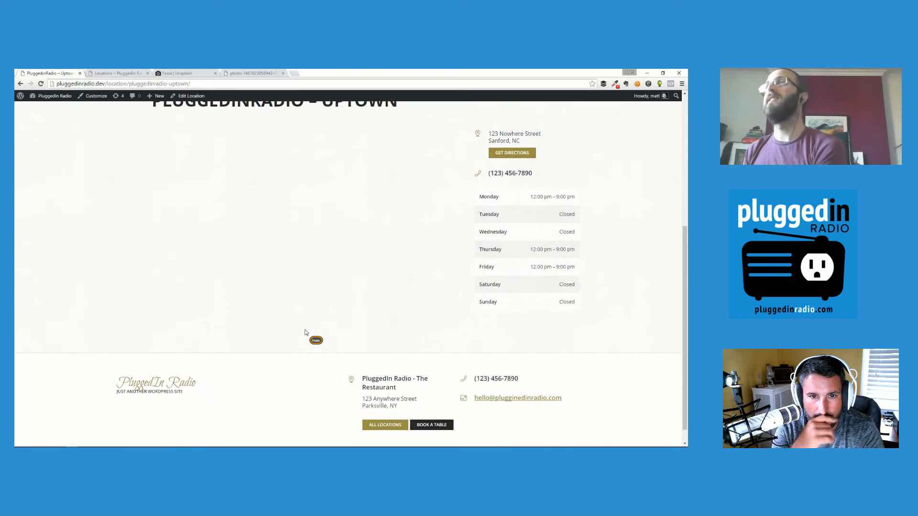
scroll(305, 331, up, 2)
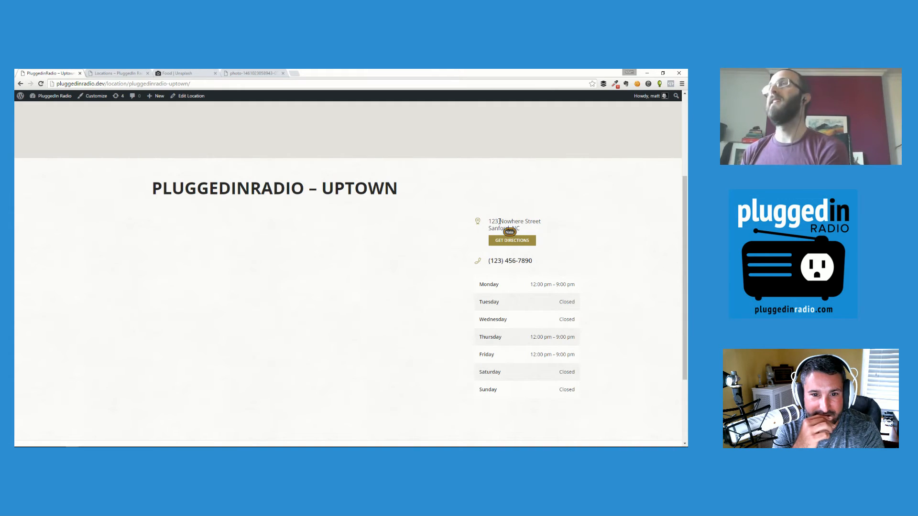
scroll(544, 356, up, 3)
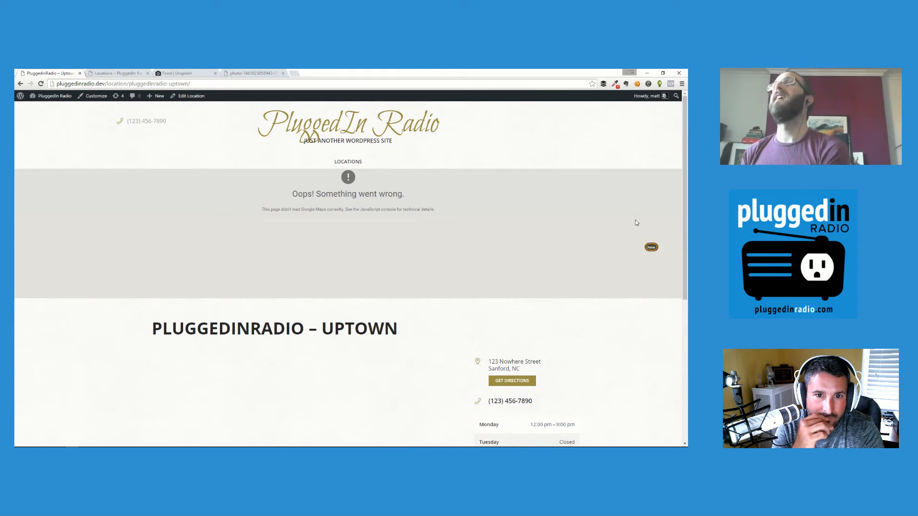
Browse the Locations listing with Uptown and Downtown, then open All Locations from the footer.
click(355, 166)
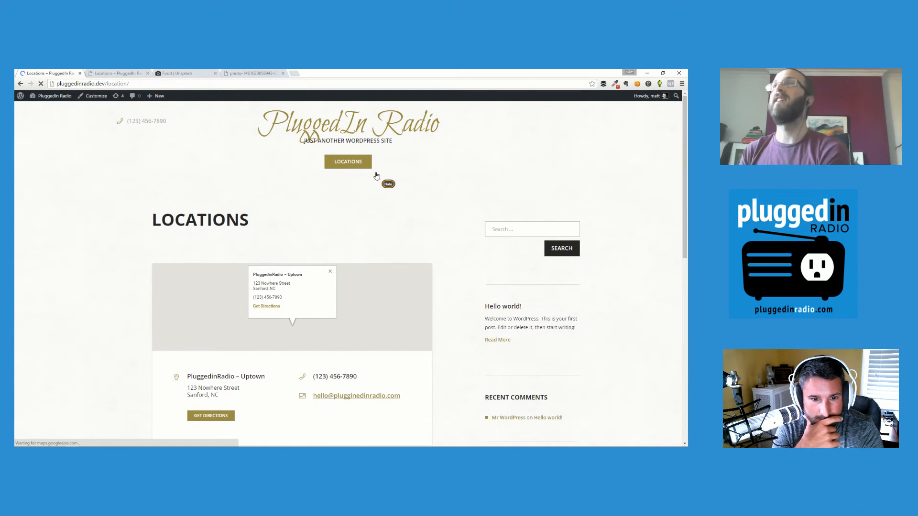
scroll(124, 235, down, 2)
scroll(123, 234, down, 2)
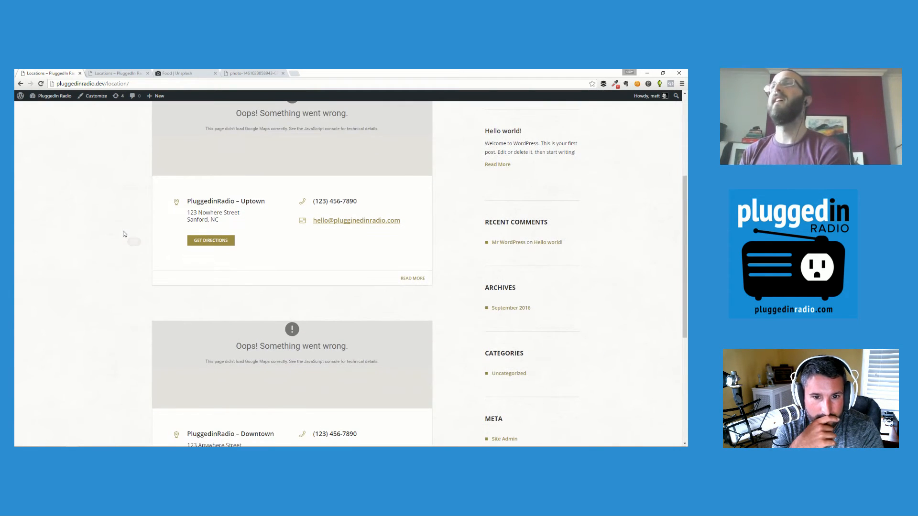
scroll(124, 235, down, 2)
scroll(124, 234, up, 3)
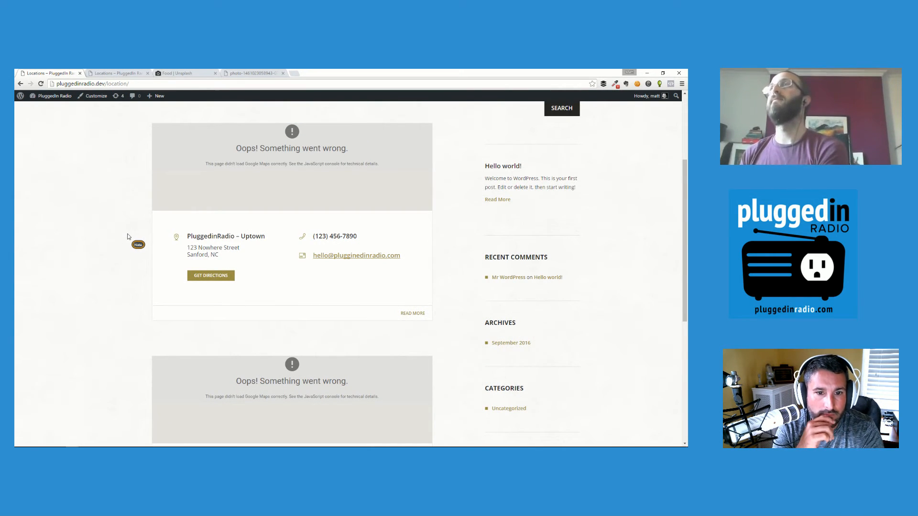
scroll(125, 235, down, 2)
scroll(127, 237, down, 4)
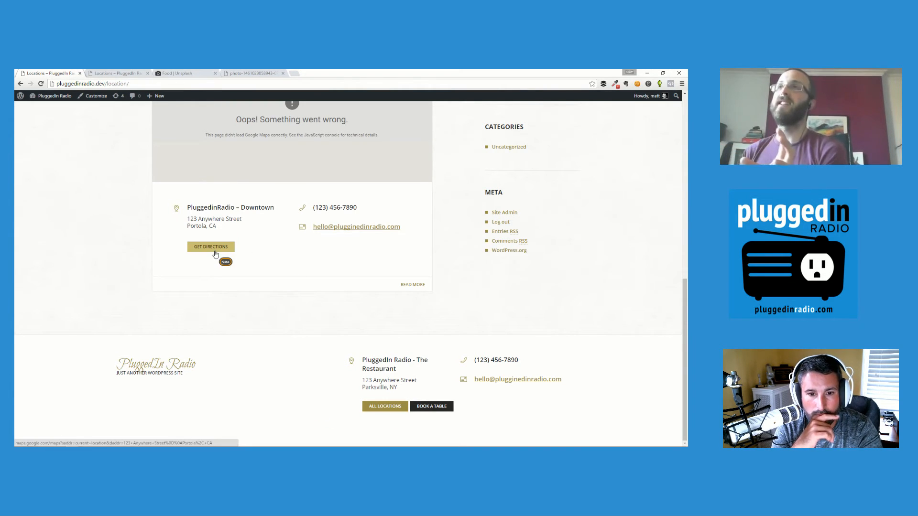
click(373, 410)
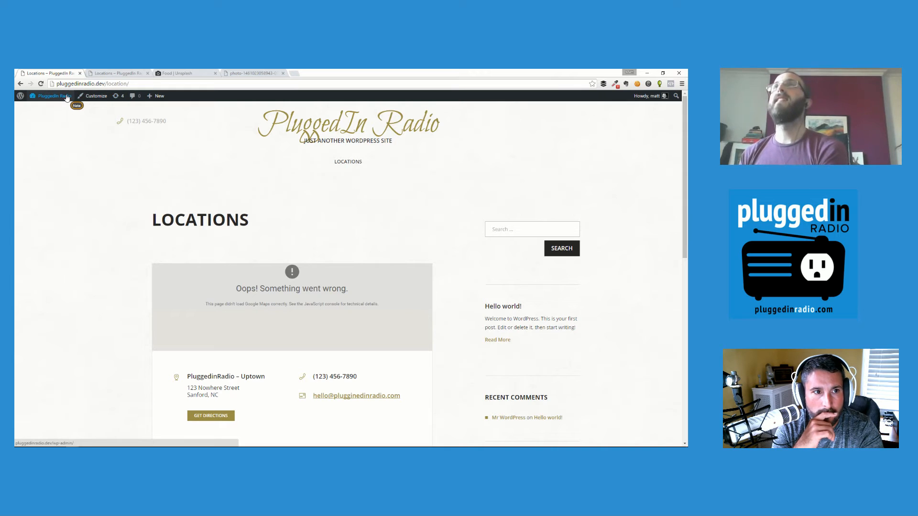
mouse_move(62, 98)
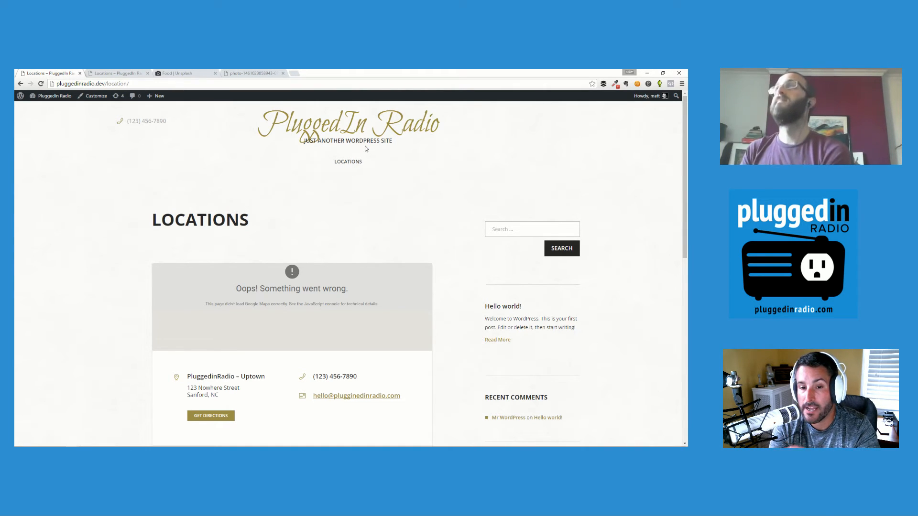
Return to the home page, look over the hero, and launch the Customizer.
click(413, 132)
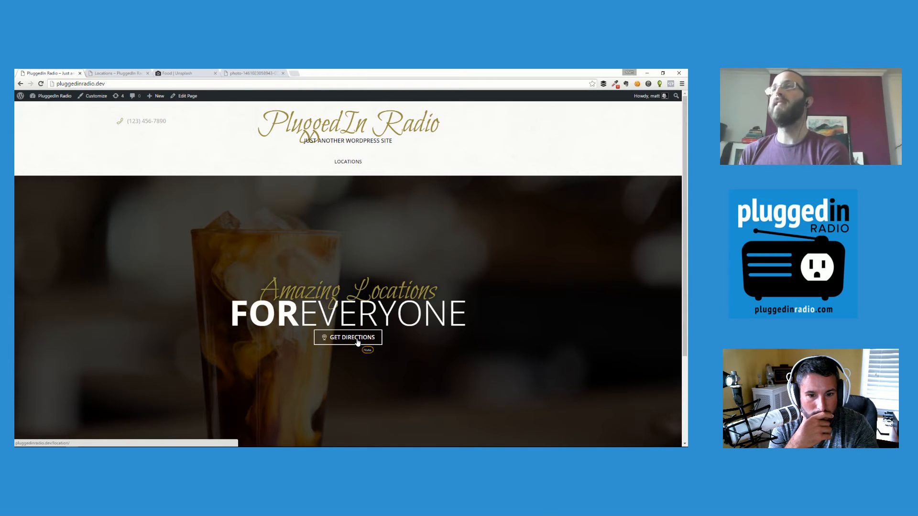
scroll(357, 342, down, 3)
scroll(357, 342, up, 3)
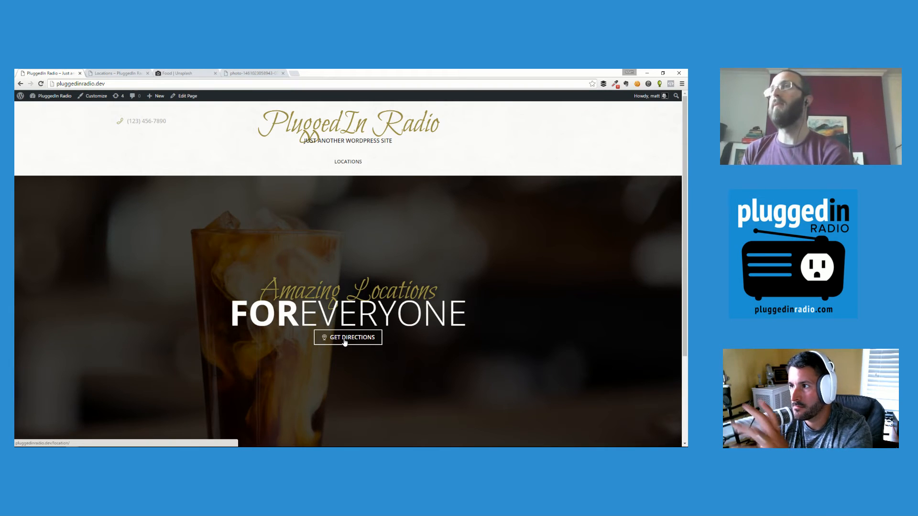
scroll(344, 342, down, 1)
scroll(344, 342, up, 1)
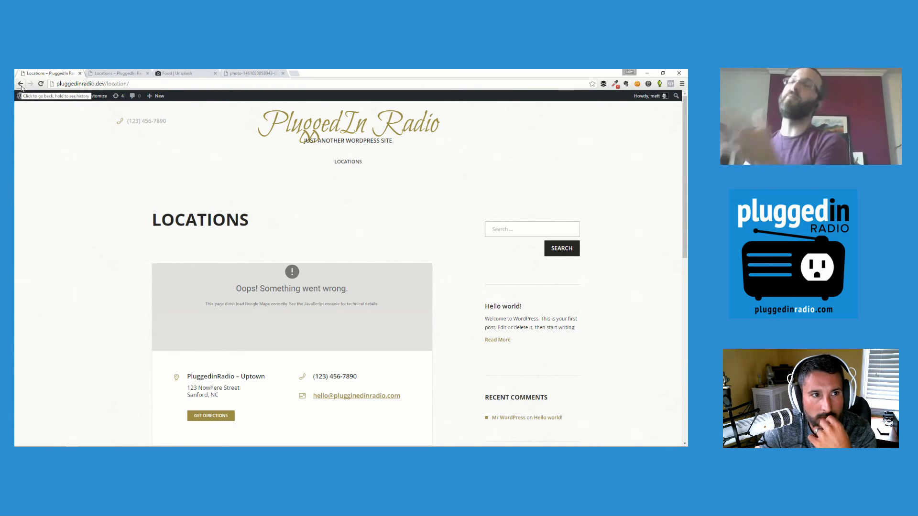
click(301, 126)
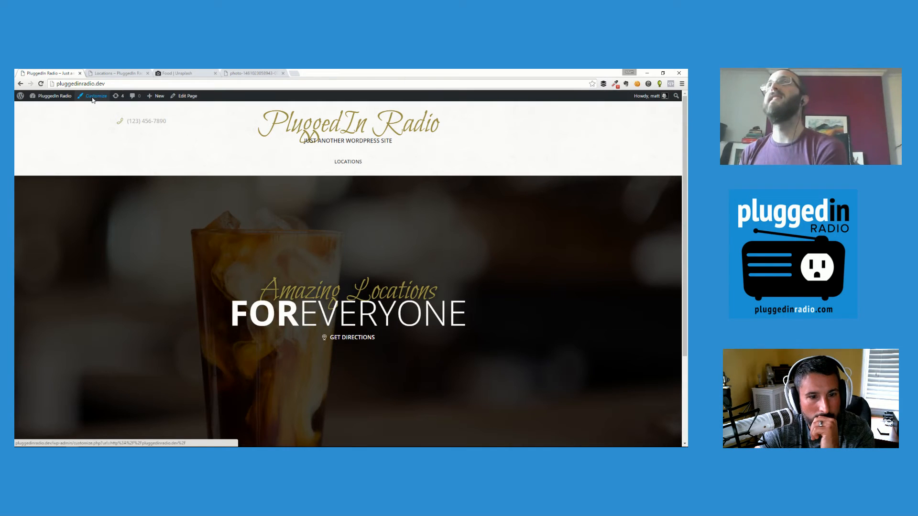
click(93, 97)
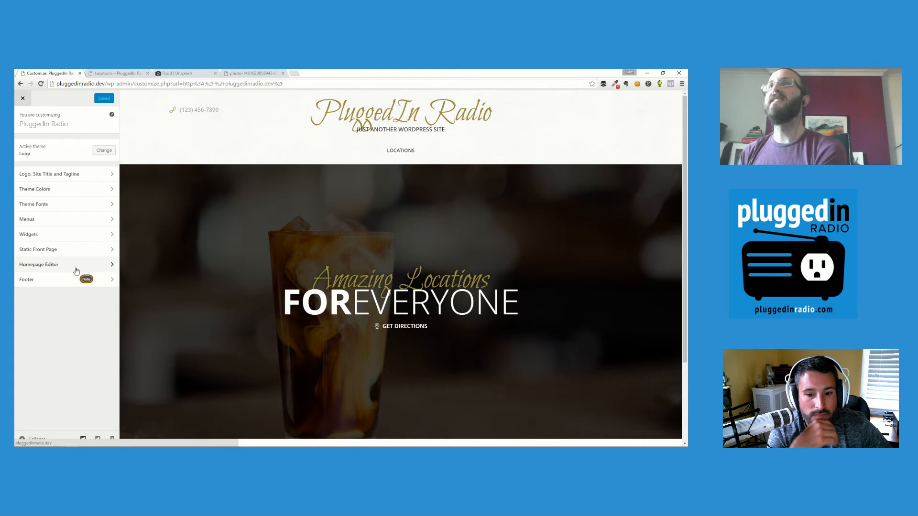
In the Hero Block, change the bottom title to 'Cool People' and keep the directions contact link.
click(75, 266)
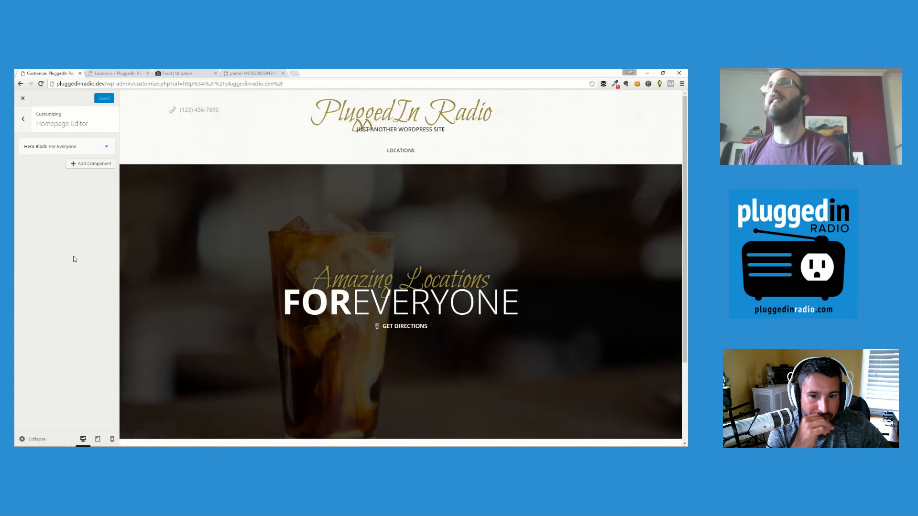
click(106, 149)
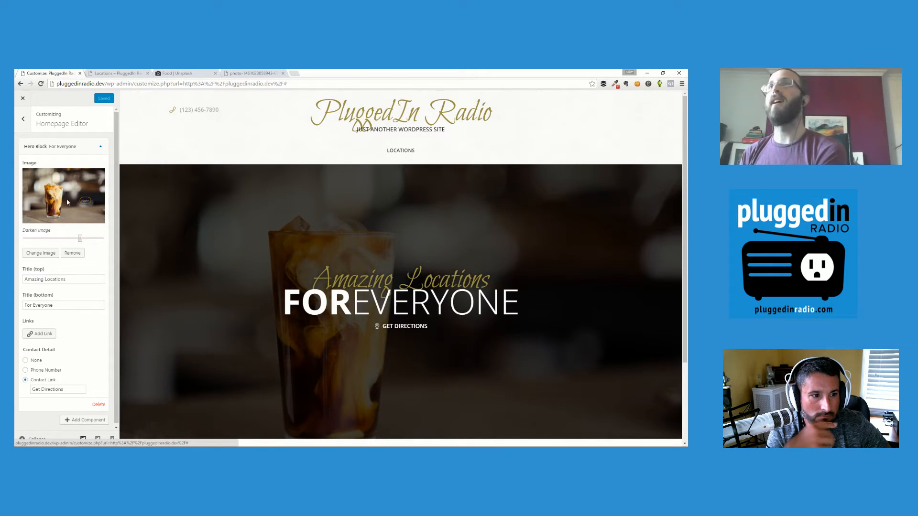
click(73, 281)
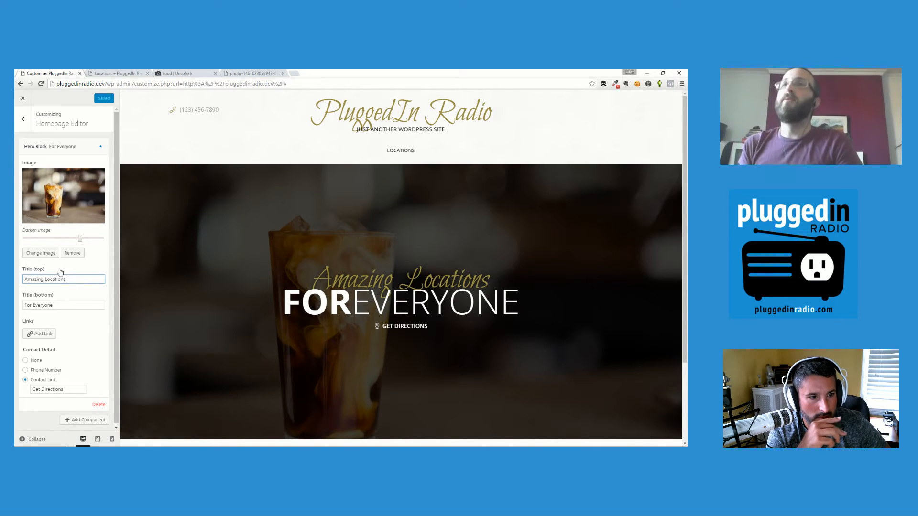
click(44, 306)
double_click(44, 306)
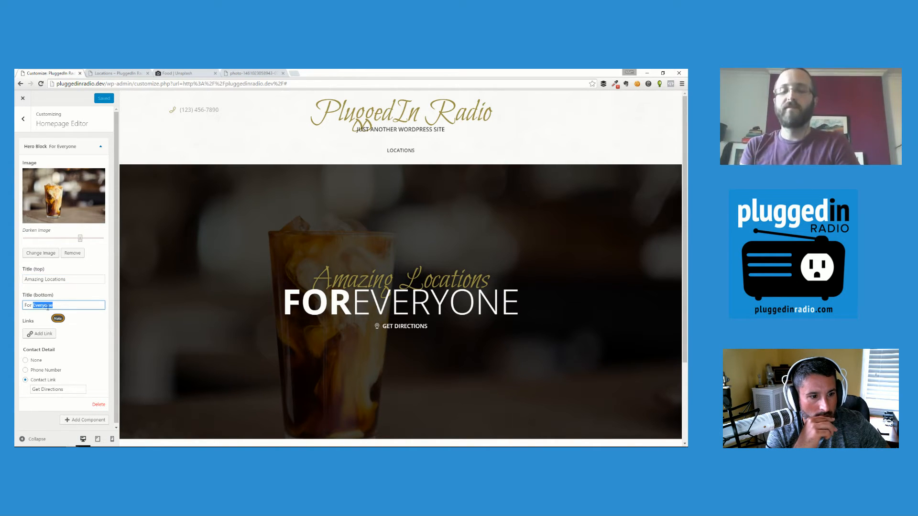
text(Cool People)
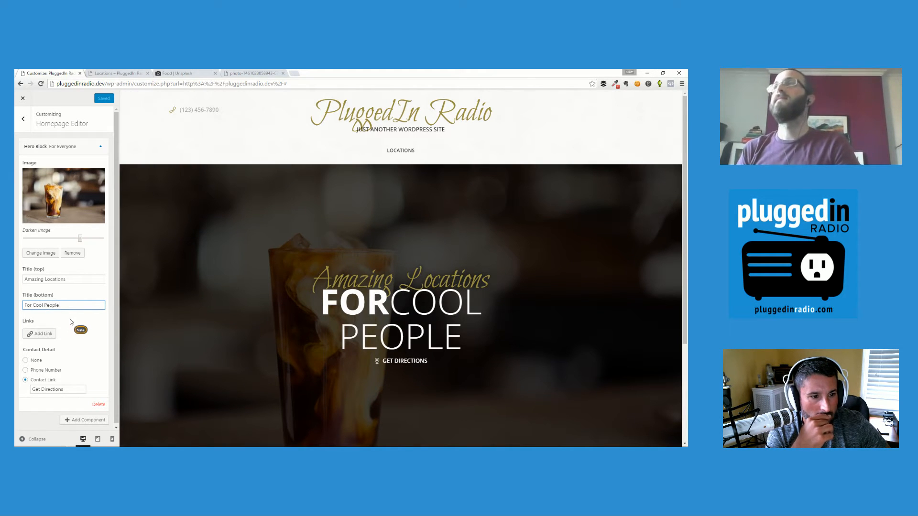
click(49, 372)
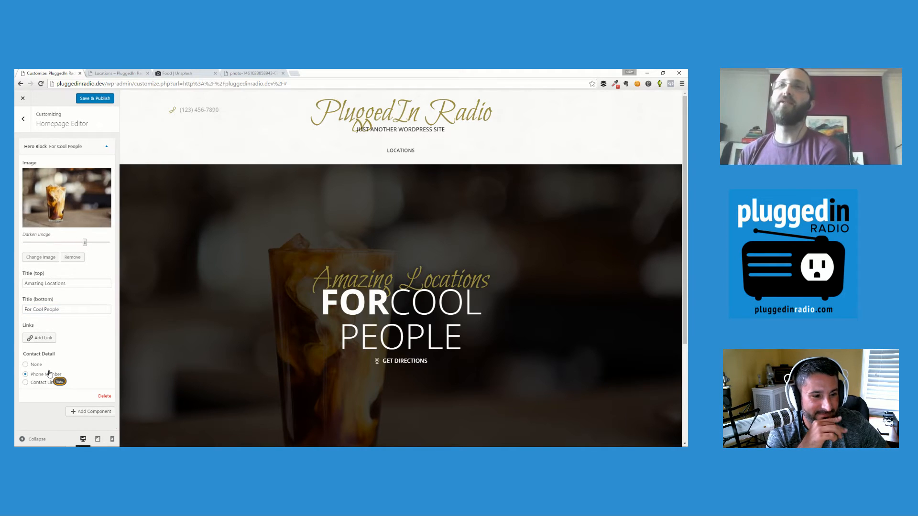
click(46, 375)
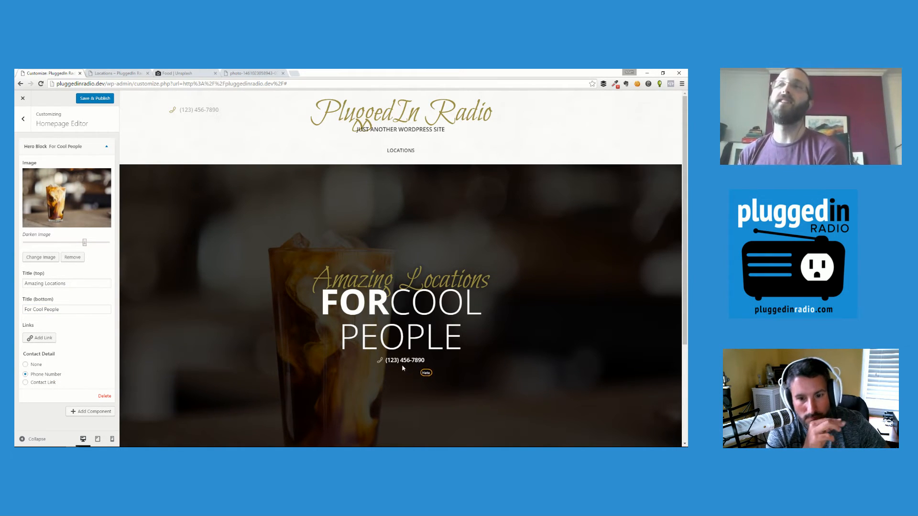
click(43, 382)
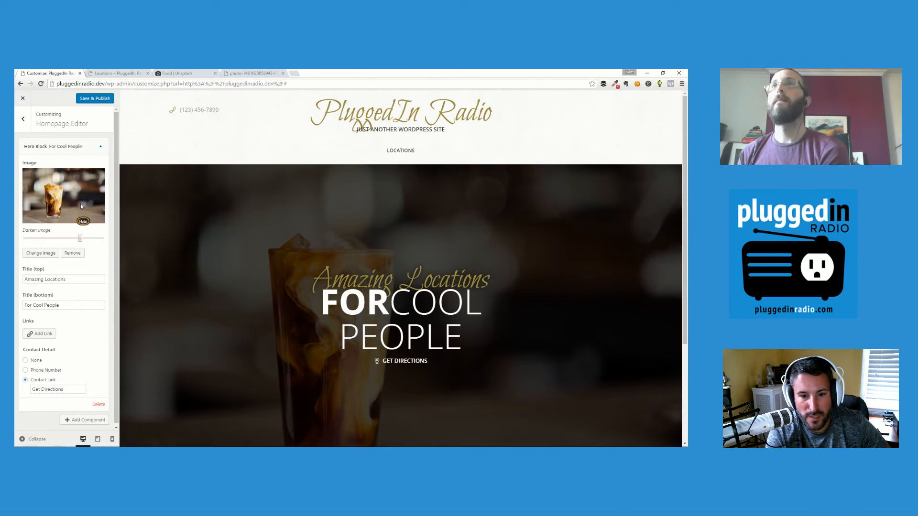
click(100, 152)
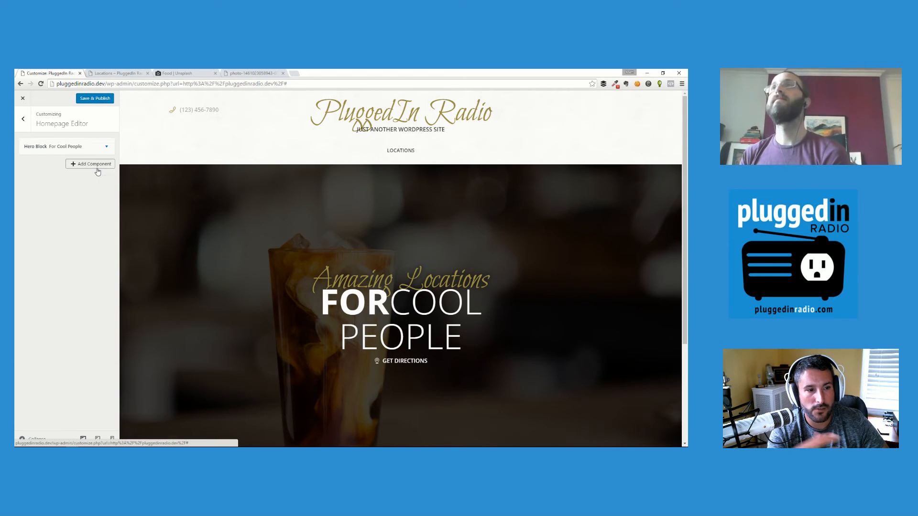
Add a Content Block component to the home page below the hero.
click(98, 171)
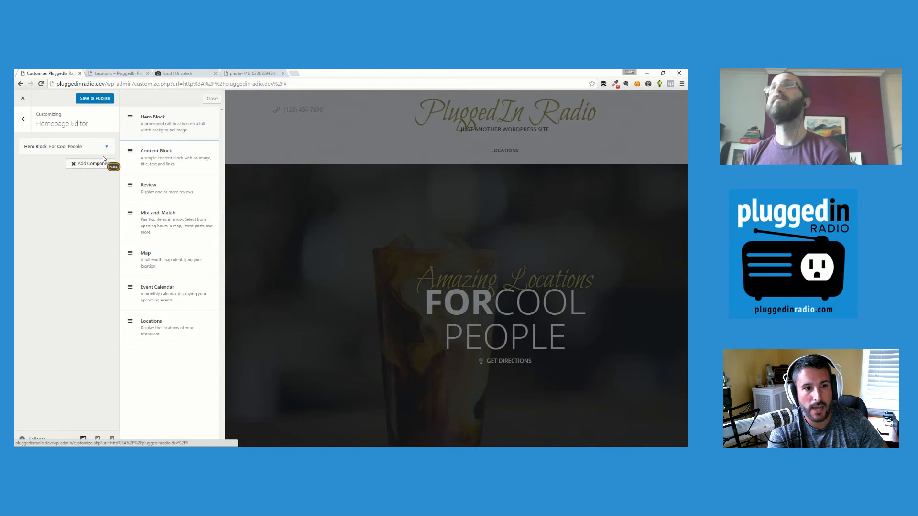
click(166, 161)
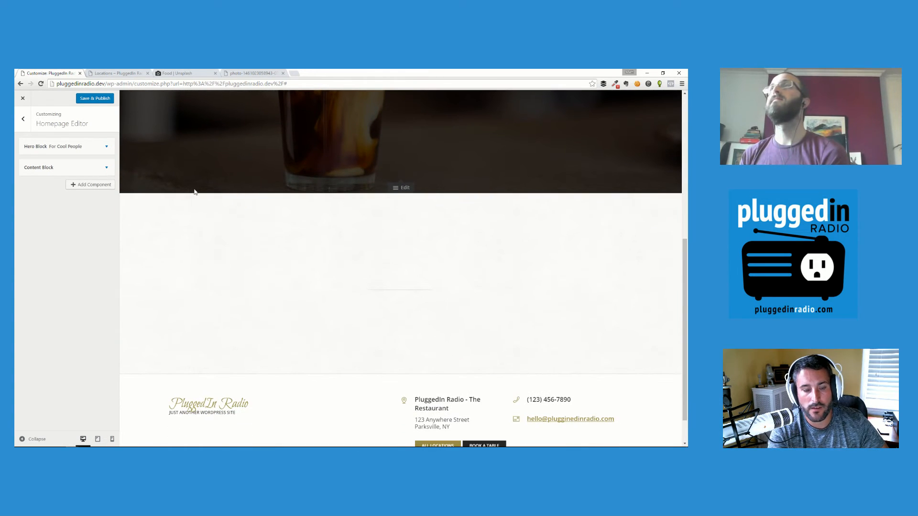
click(106, 170)
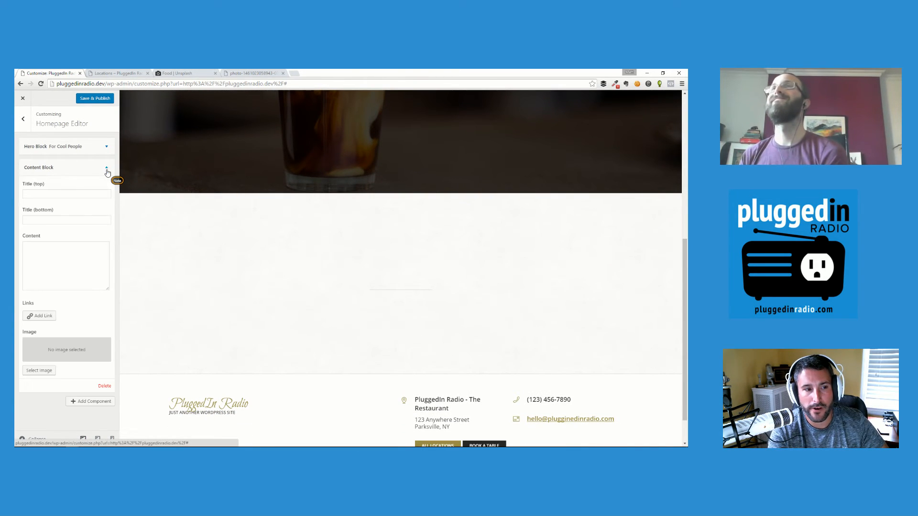
click(107, 170)
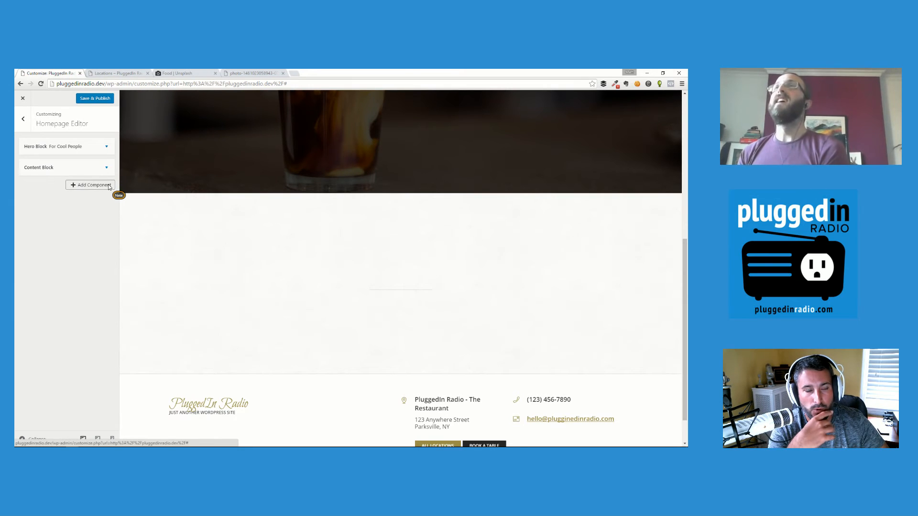
Add Map and Locations components so the Uptown and Downtown cards appear.
click(109, 186)
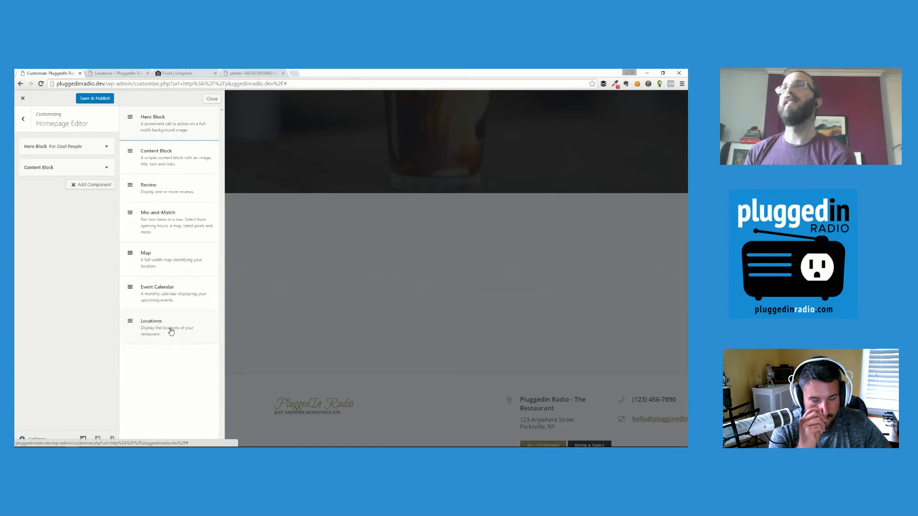
click(155, 263)
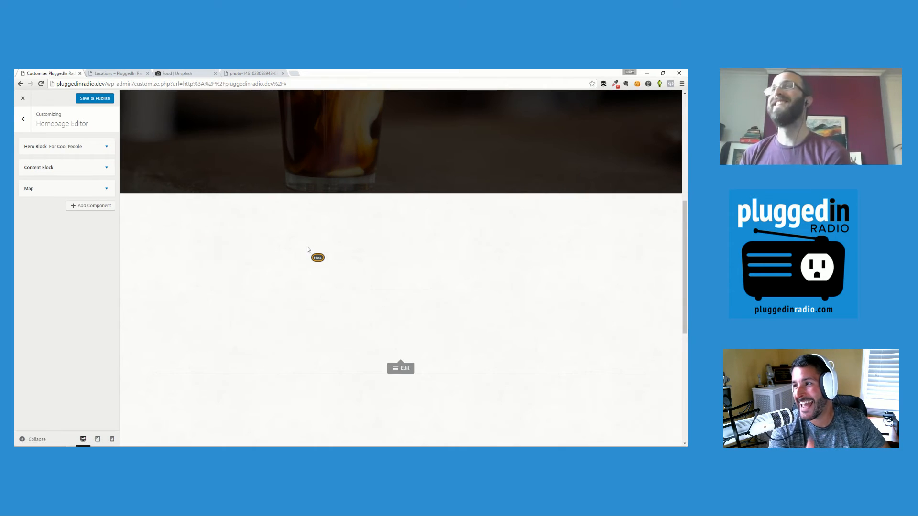
scroll(307, 247, down, 7)
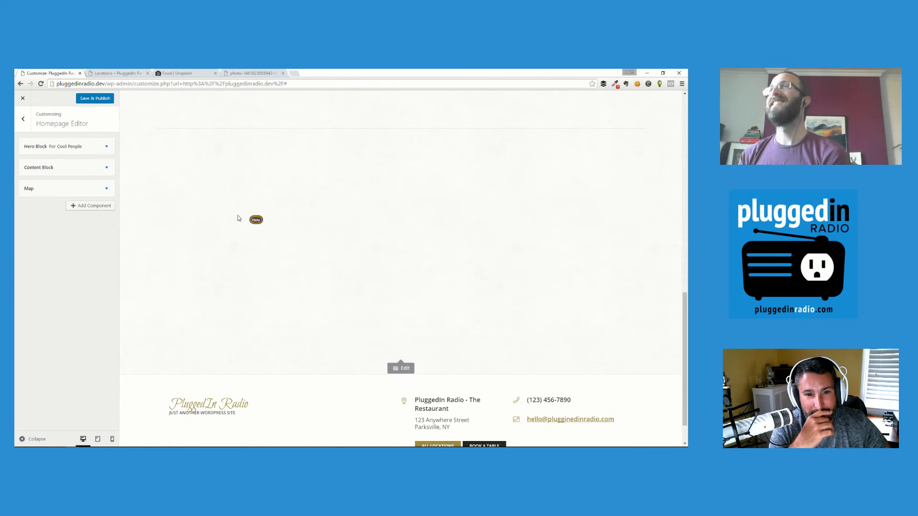
click(112, 209)
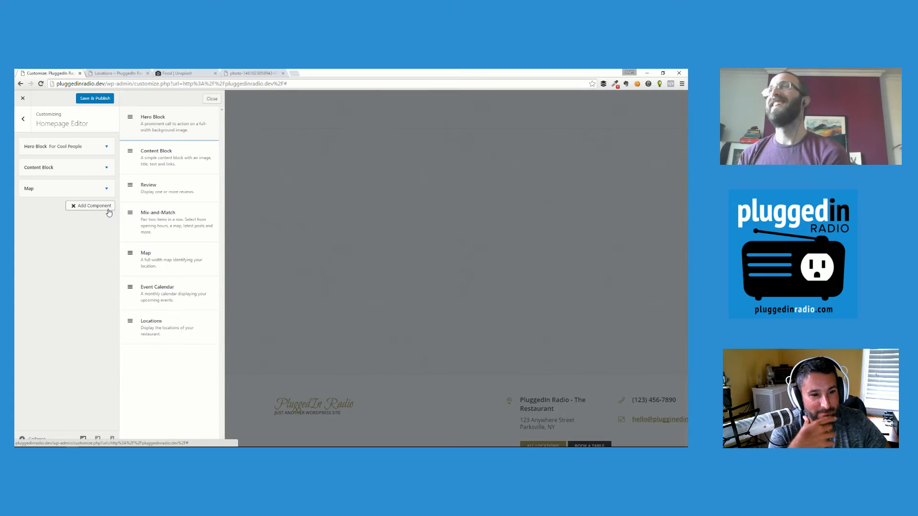
click(168, 329)
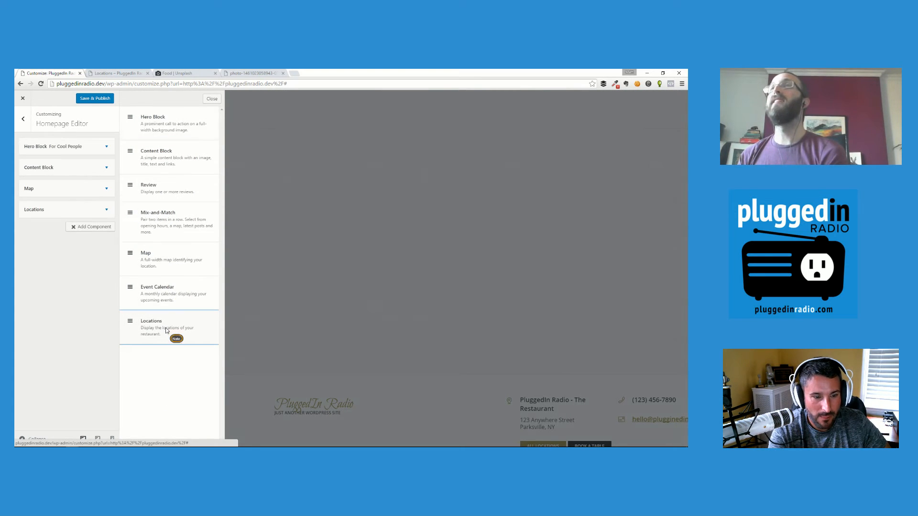
scroll(186, 277, down, 4)
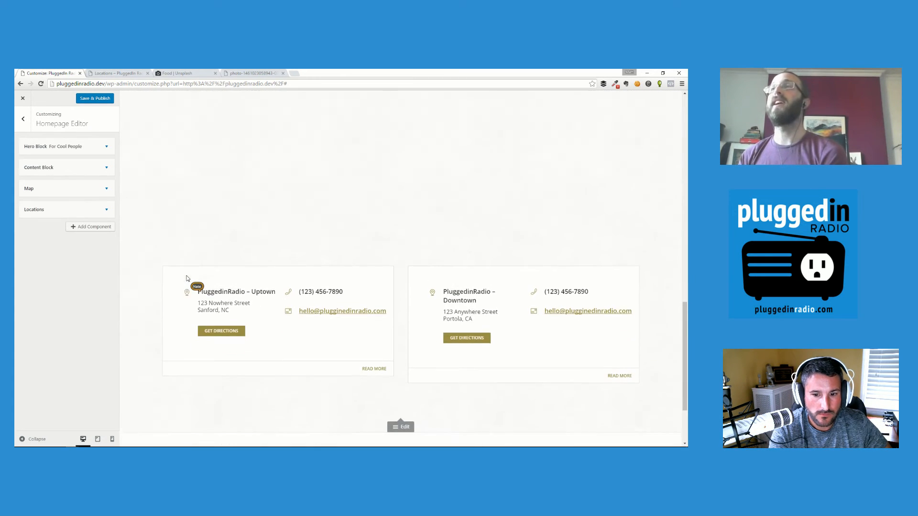